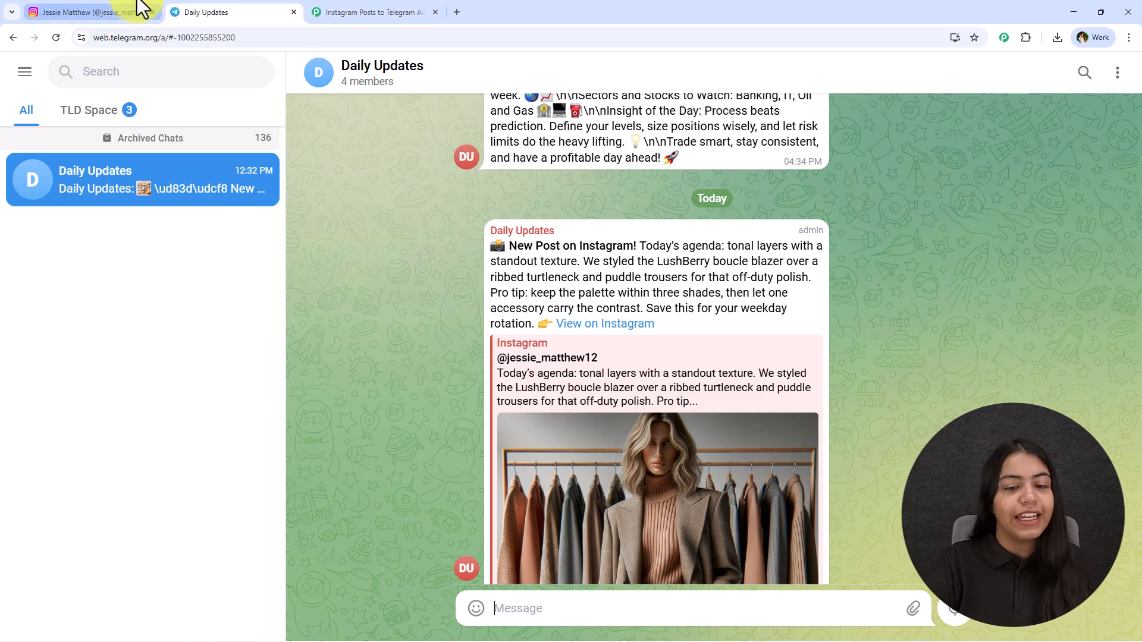
Step: Switch to the Pabbly Connect workflow and set its trigger to Instagram for Business with the event New Media Posted in My Account
scroll(375, 267, "up", 3)
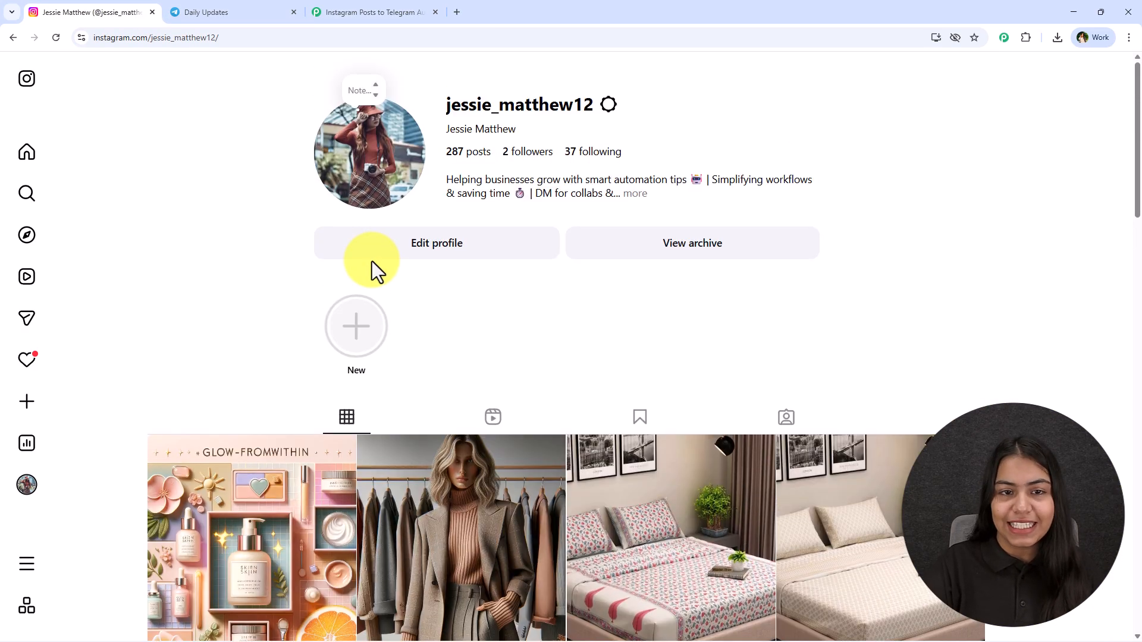
left_click(365, 10)
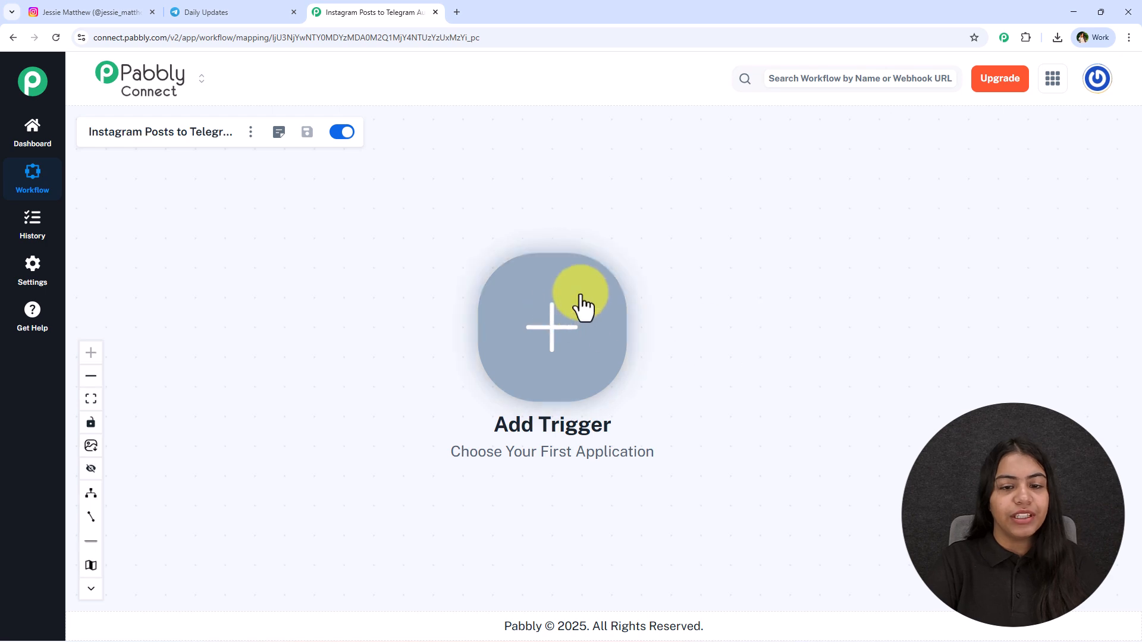
left_click(558, 289)
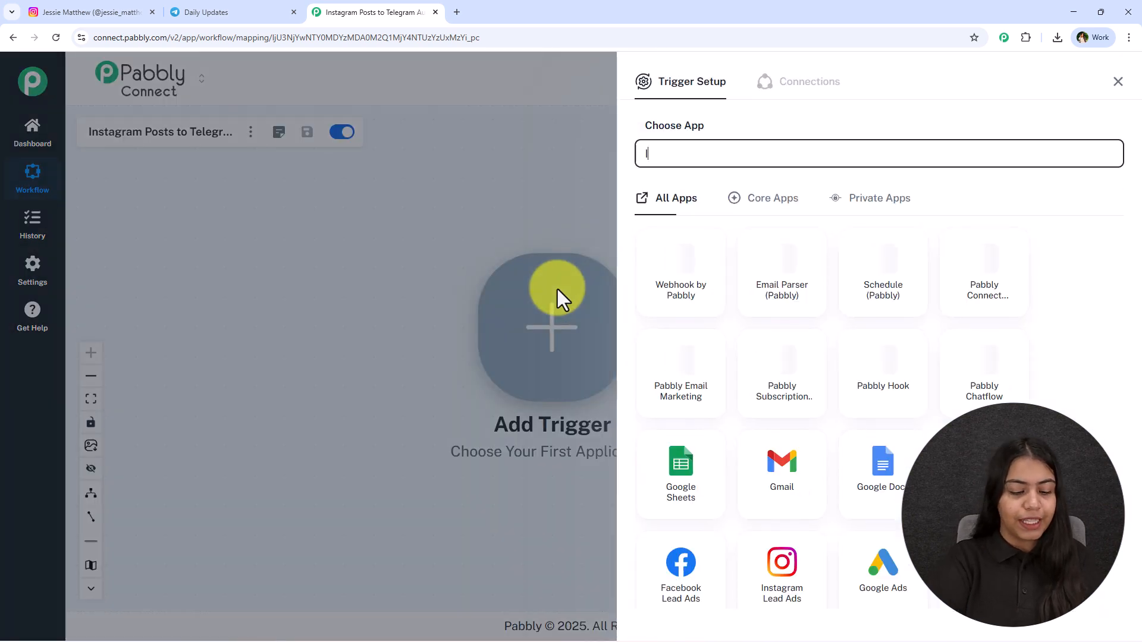
type("Instg")
key("BackSpace")
type("agram for Business")
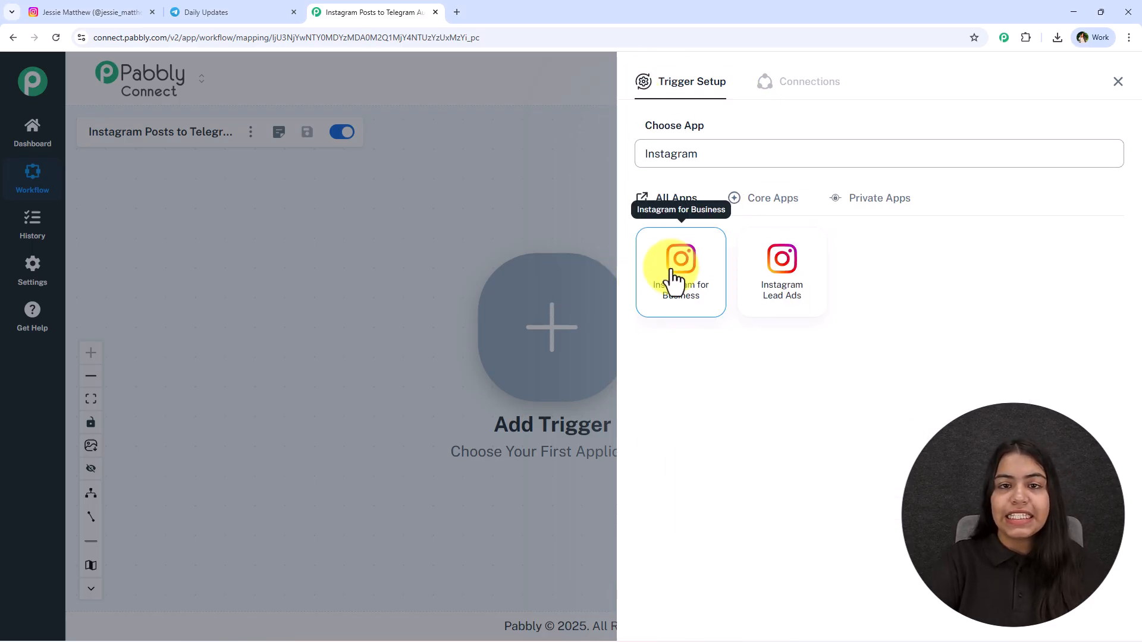
left_click(676, 279)
left_click(714, 225)
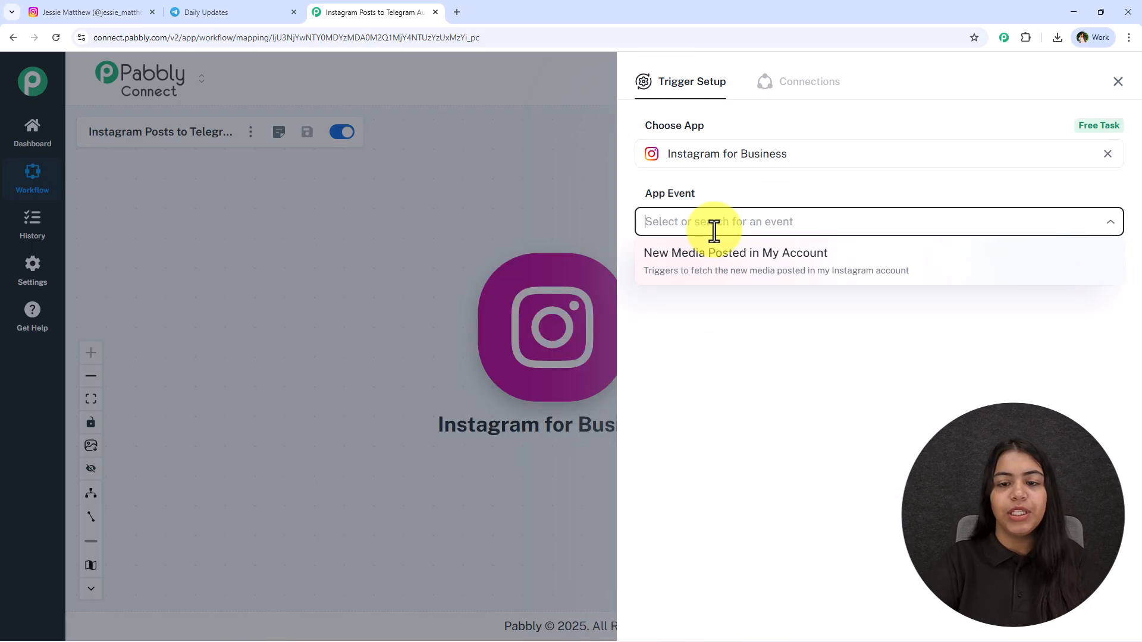
left_click(767, 265)
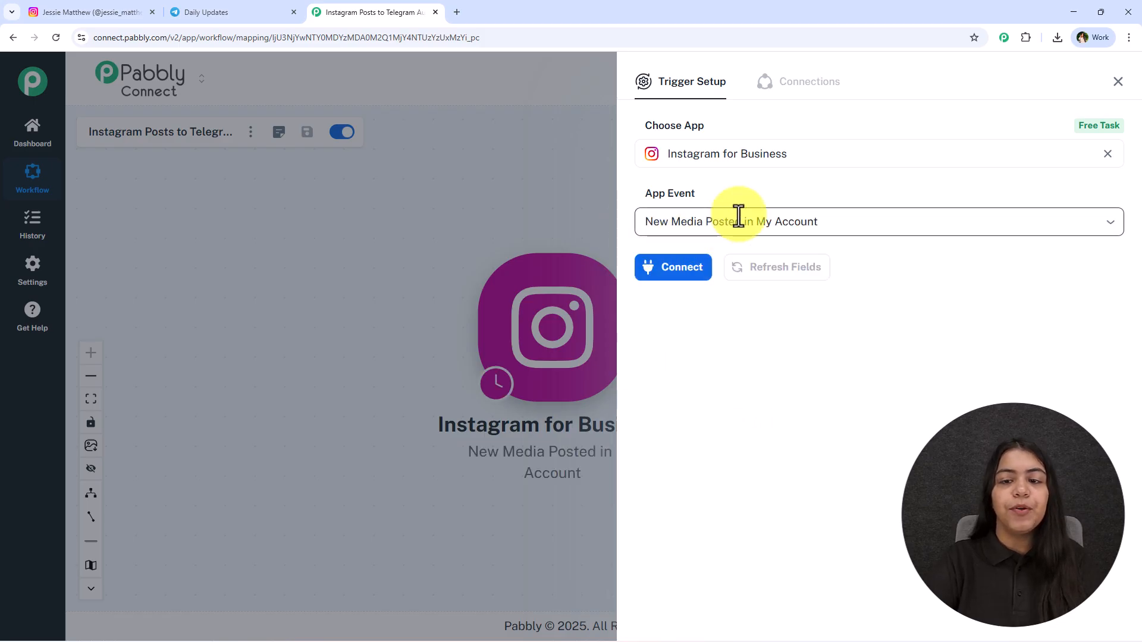
Step: Add a new Instagram for Business connection to the trigger and authorize it with the previously used Facebook login
left_click(693, 273)
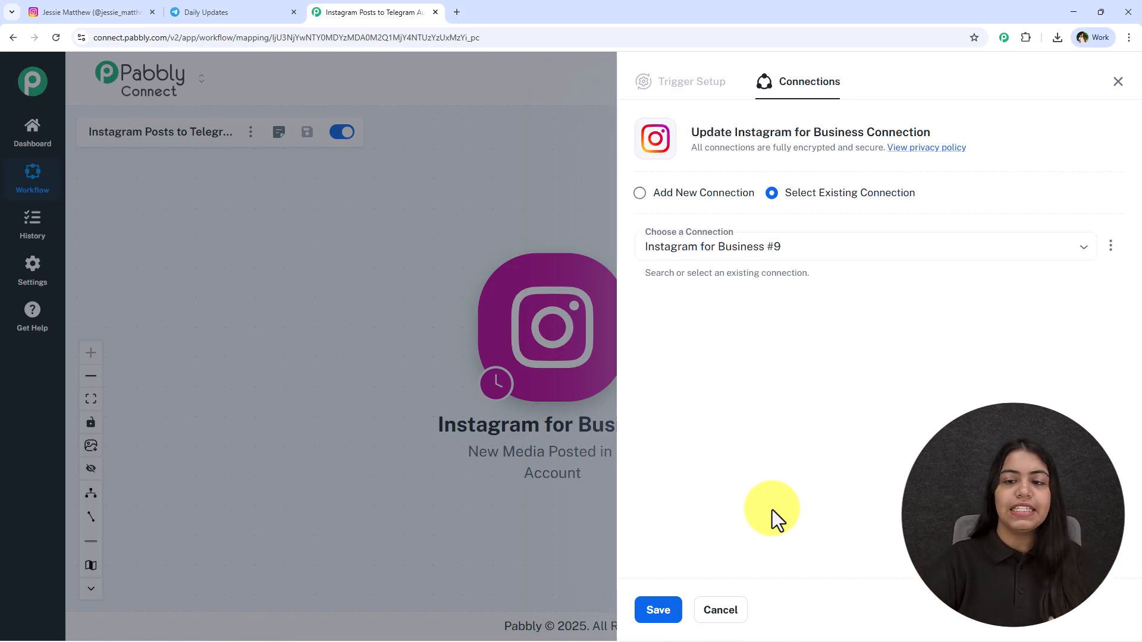
left_click_drag(916, 193, 790, 196)
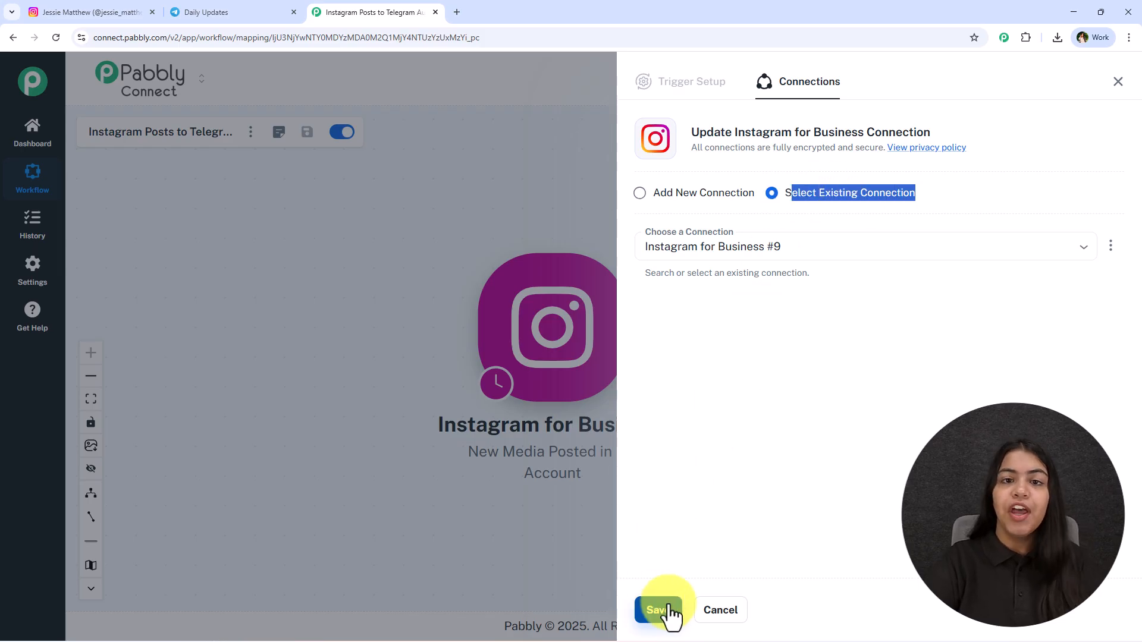
left_click(671, 202)
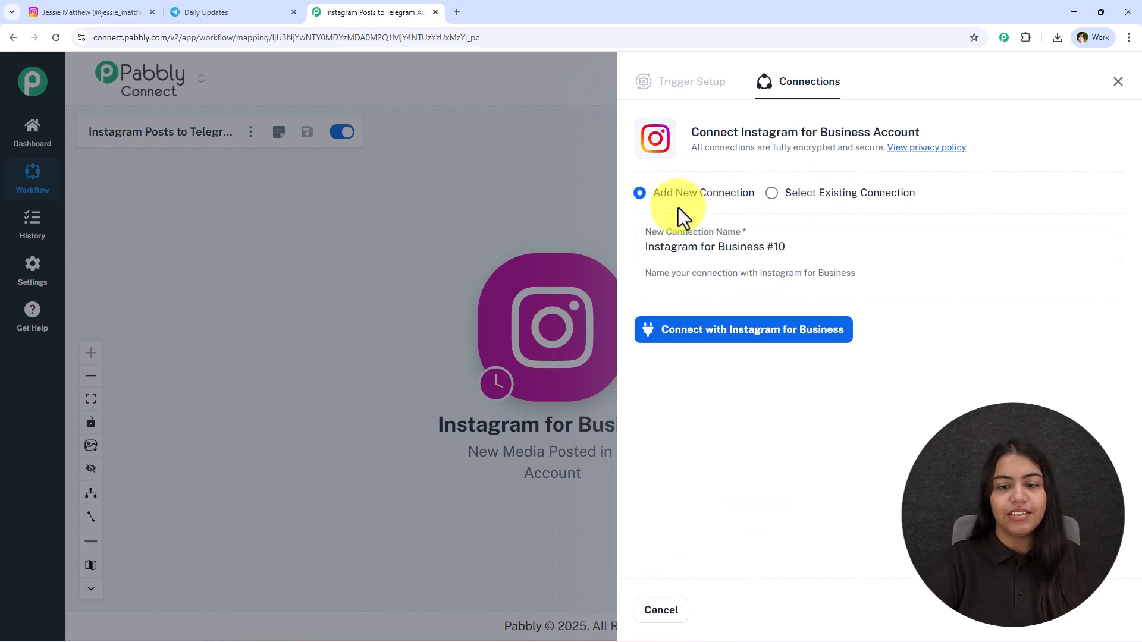
left_click(741, 336)
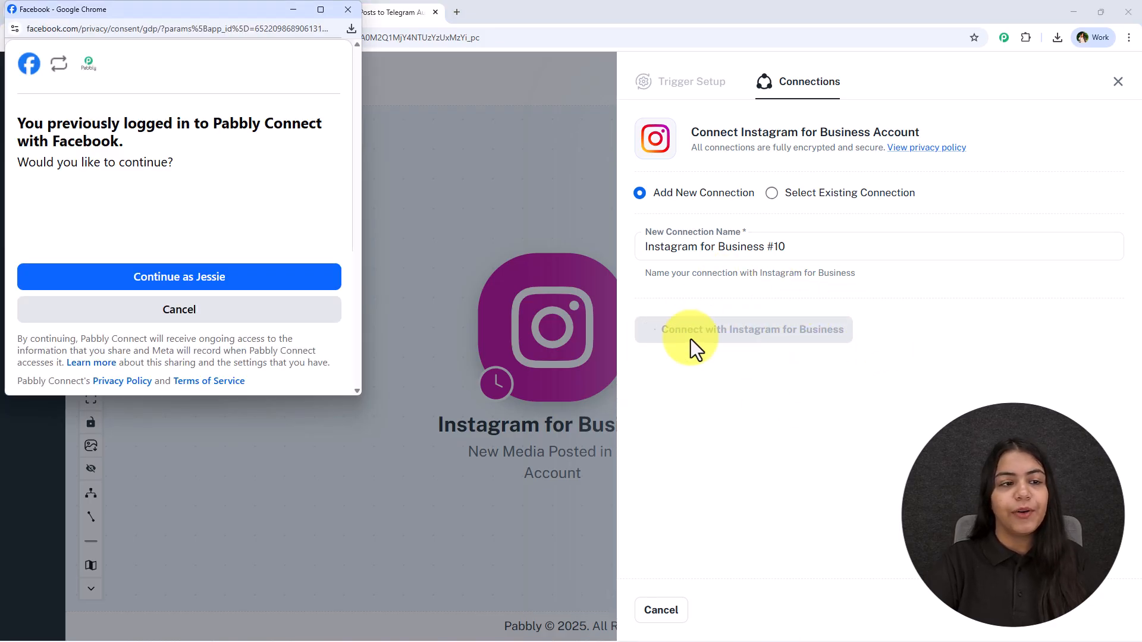
left_click_drag(188, 16, 223, 113)
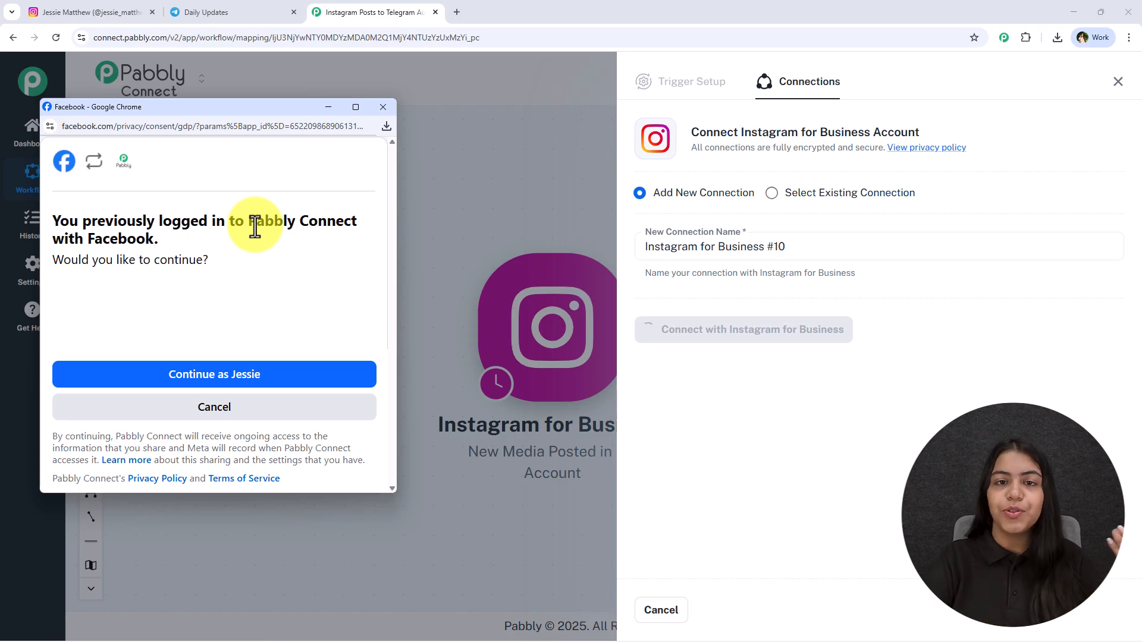
left_click(257, 379)
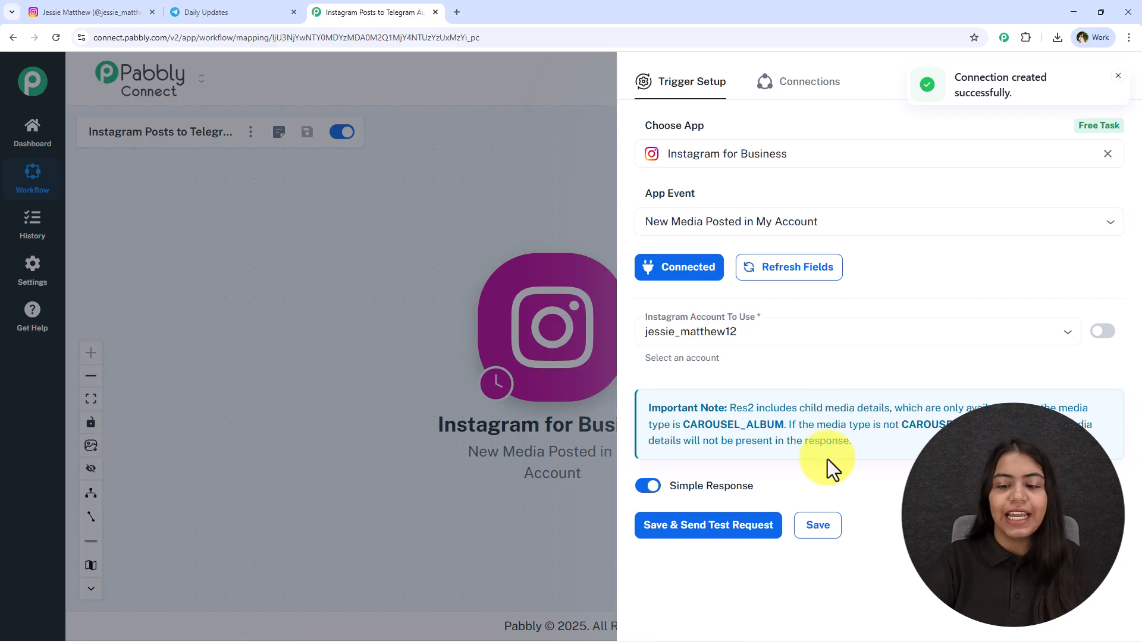
Step: Check the selected Instagram account, save the trigger setup without sending a test request, and close it
left_click(690, 331)
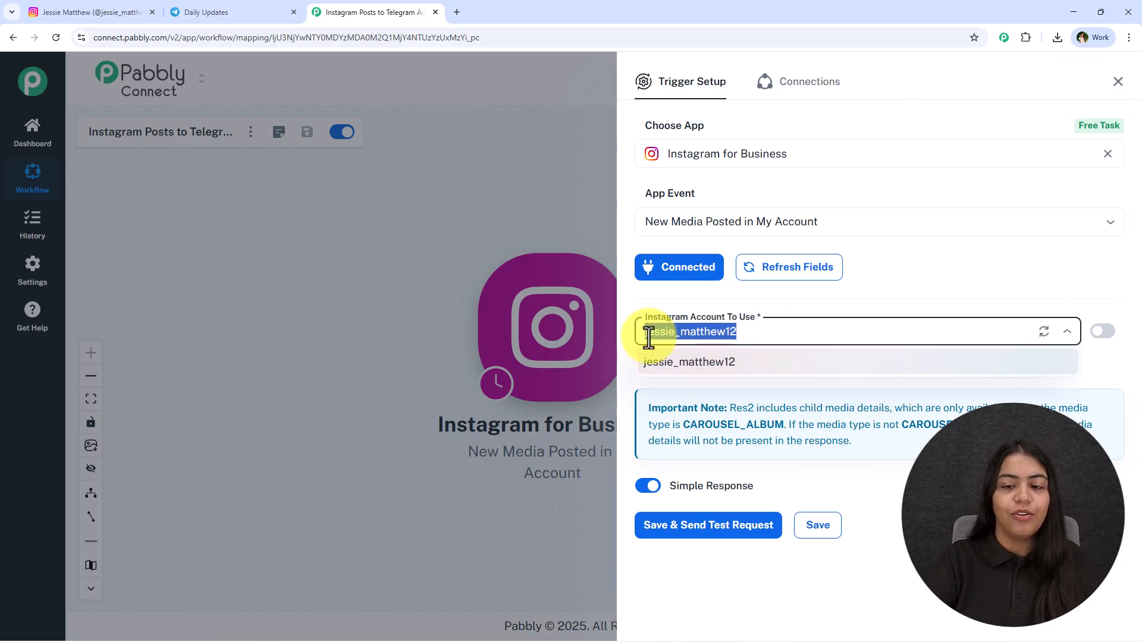
left_click(757, 309)
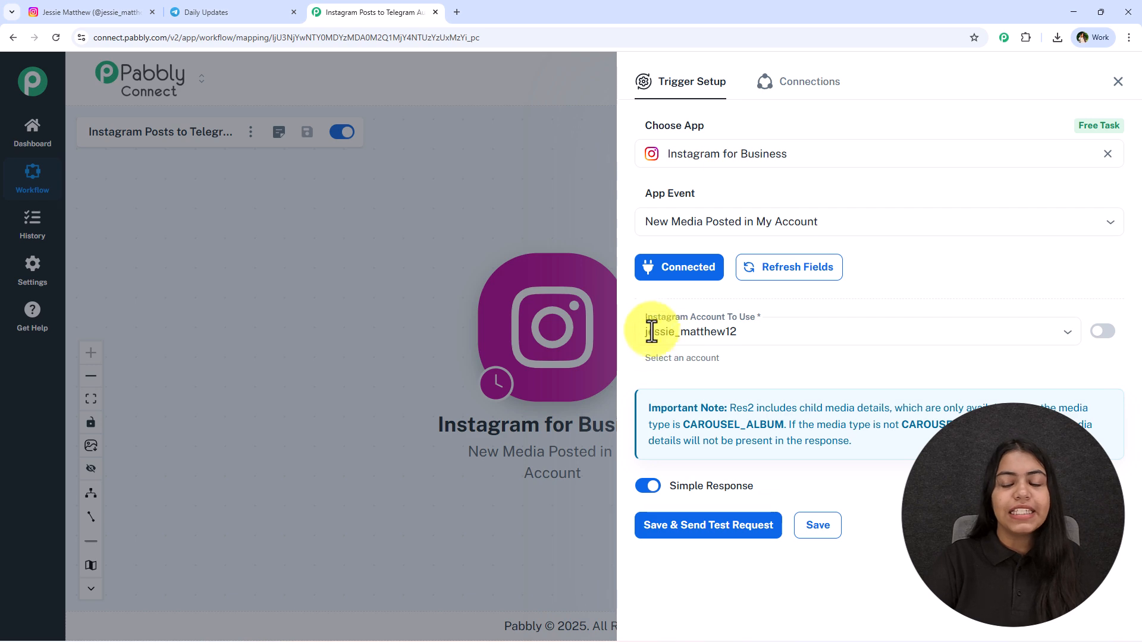
left_click(772, 275)
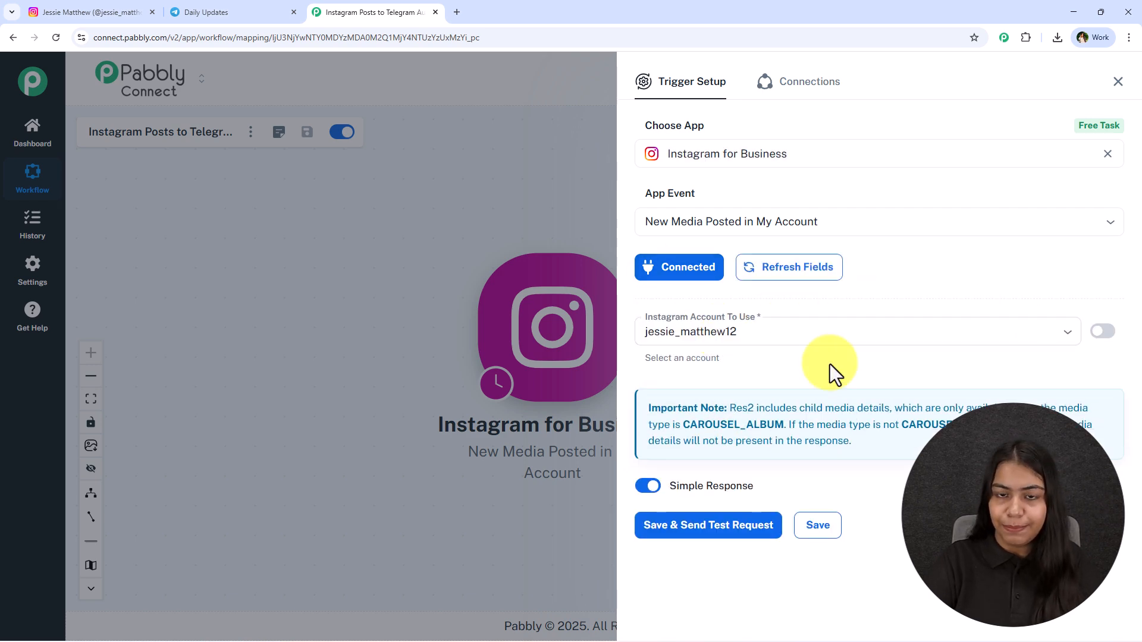
left_click(824, 527)
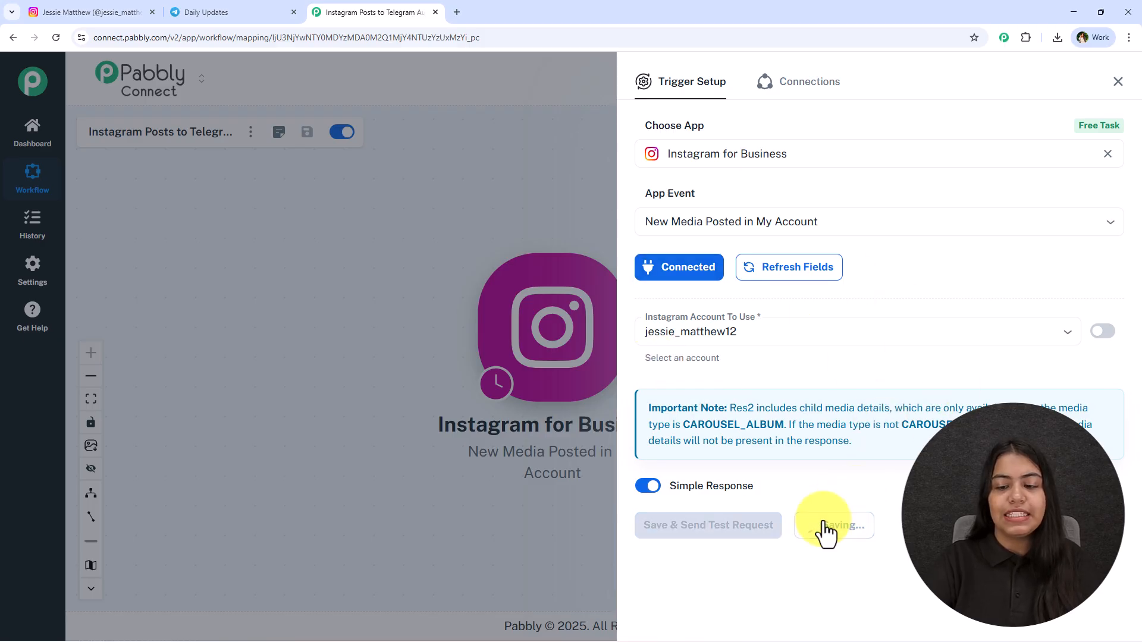
left_click(1121, 78)
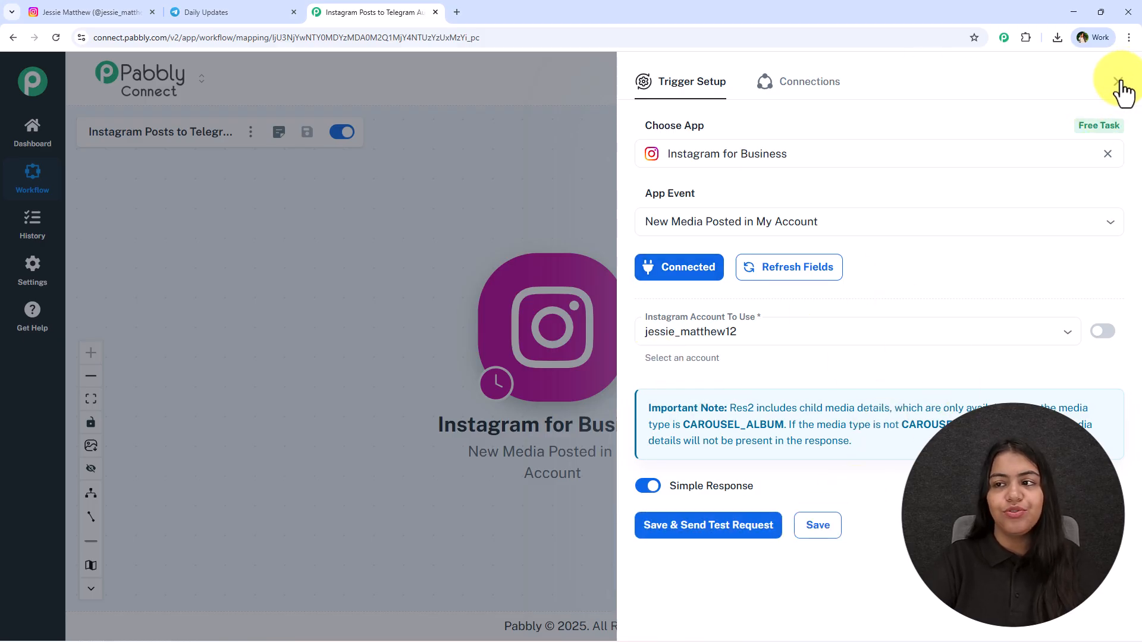
left_click(1118, 83)
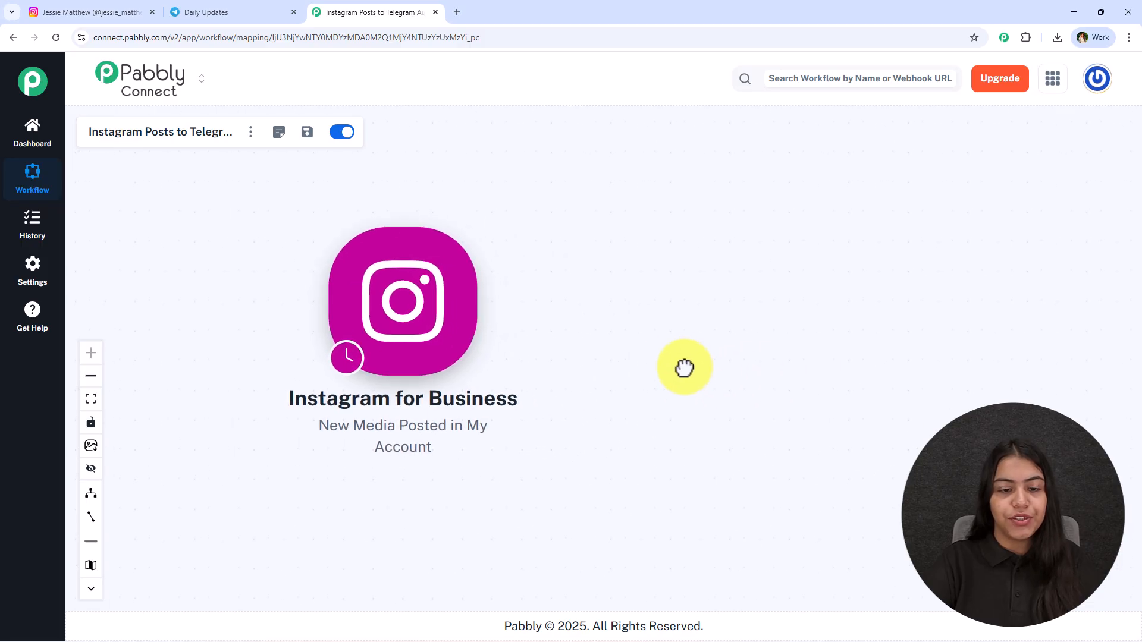
Step: Review the check intervals offered in the Instagram trigger's time settings and close them without saving
mouse_move(446, 429)
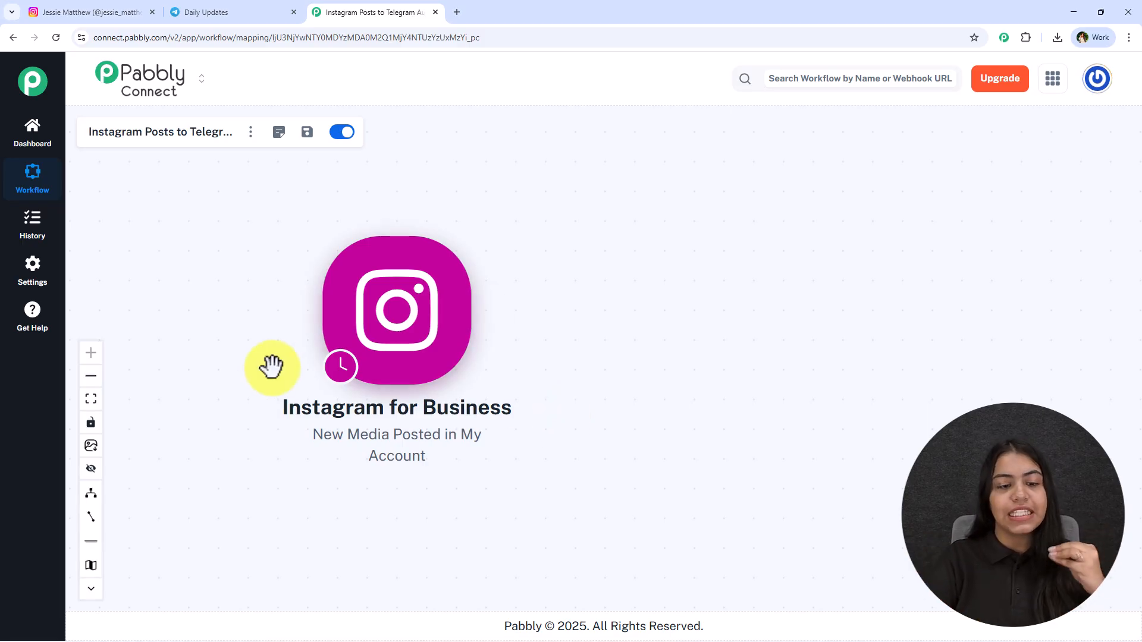
mouse_move(344, 375)
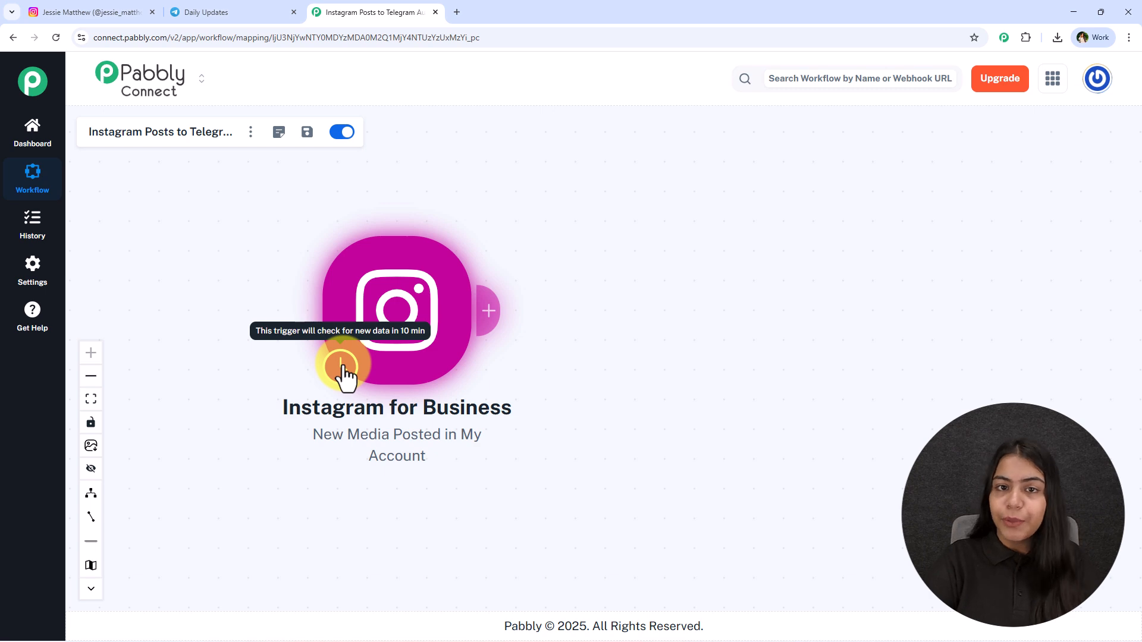
right_click(344, 374)
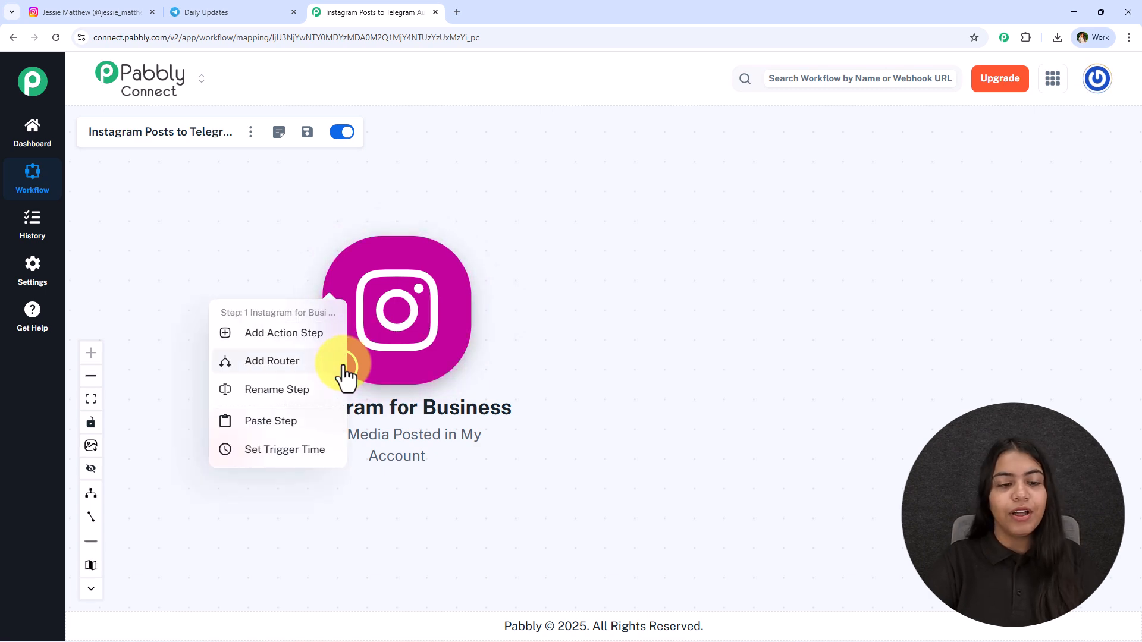
left_click(291, 451)
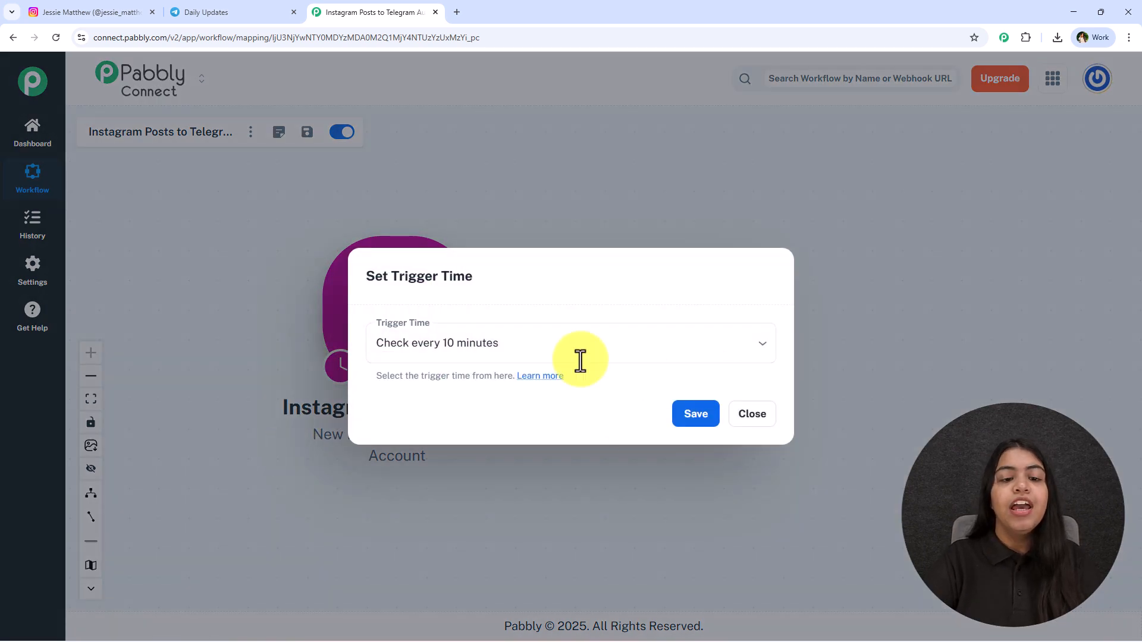
left_click(577, 350)
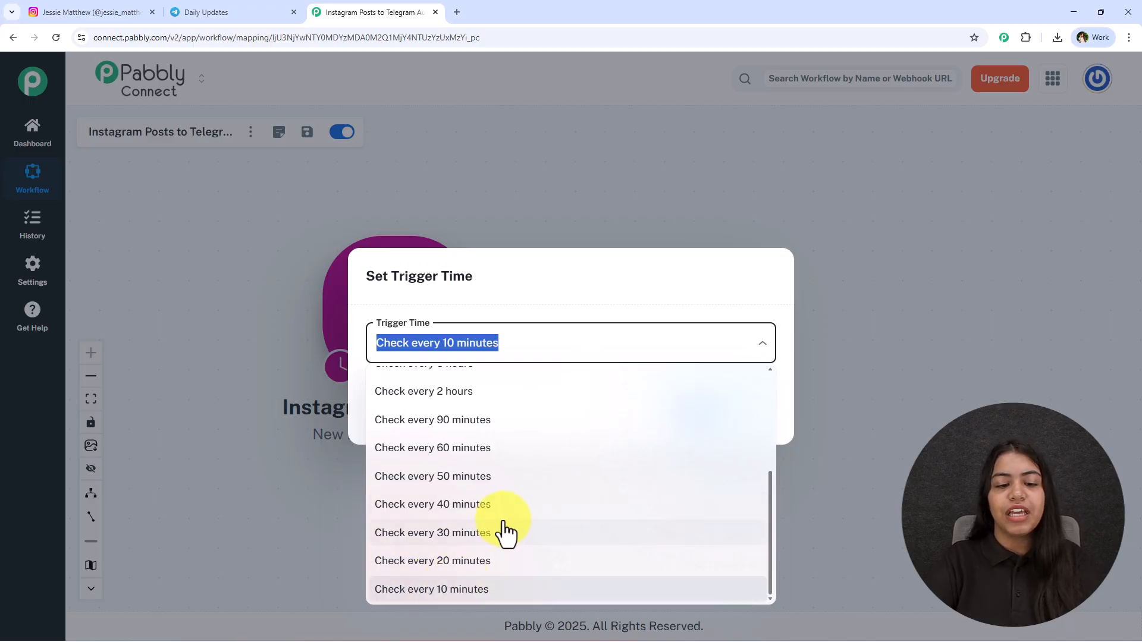
scroll(505, 535, "up", 5)
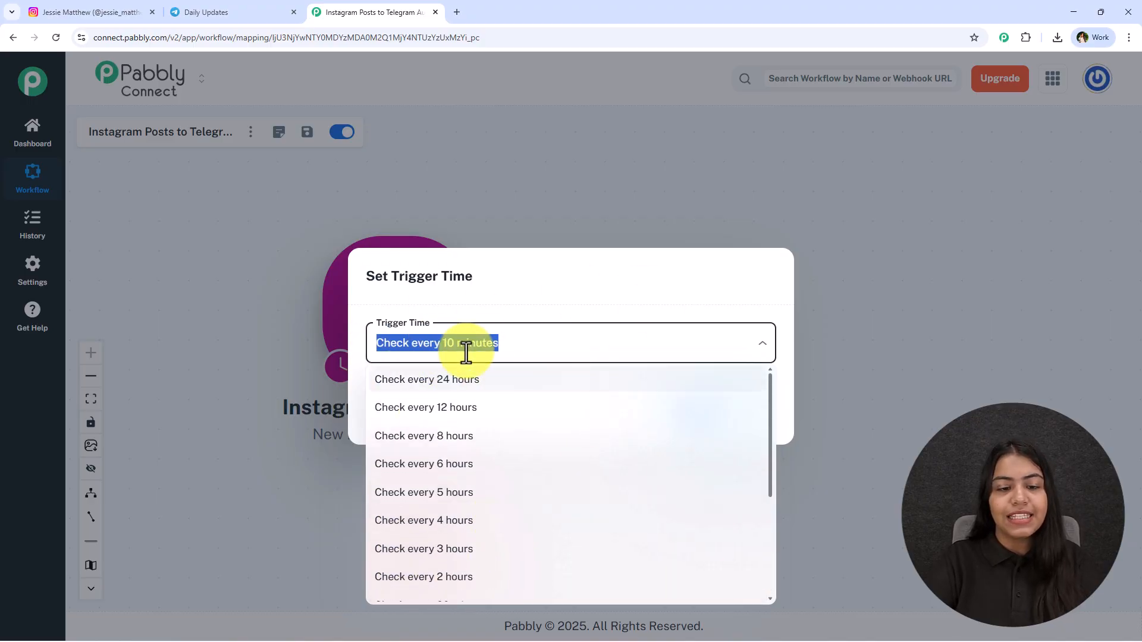
left_click(689, 197)
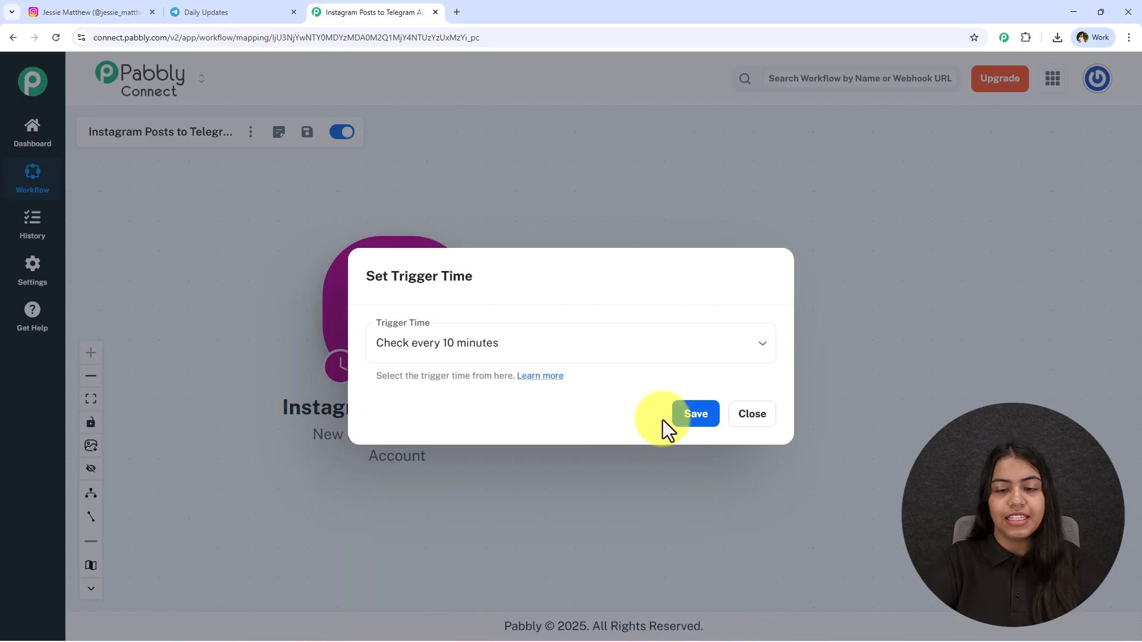
left_click(747, 433)
Step: Reopen the Instagram for Business trigger setup and check which Instagram account it uses
left_click(369, 316)
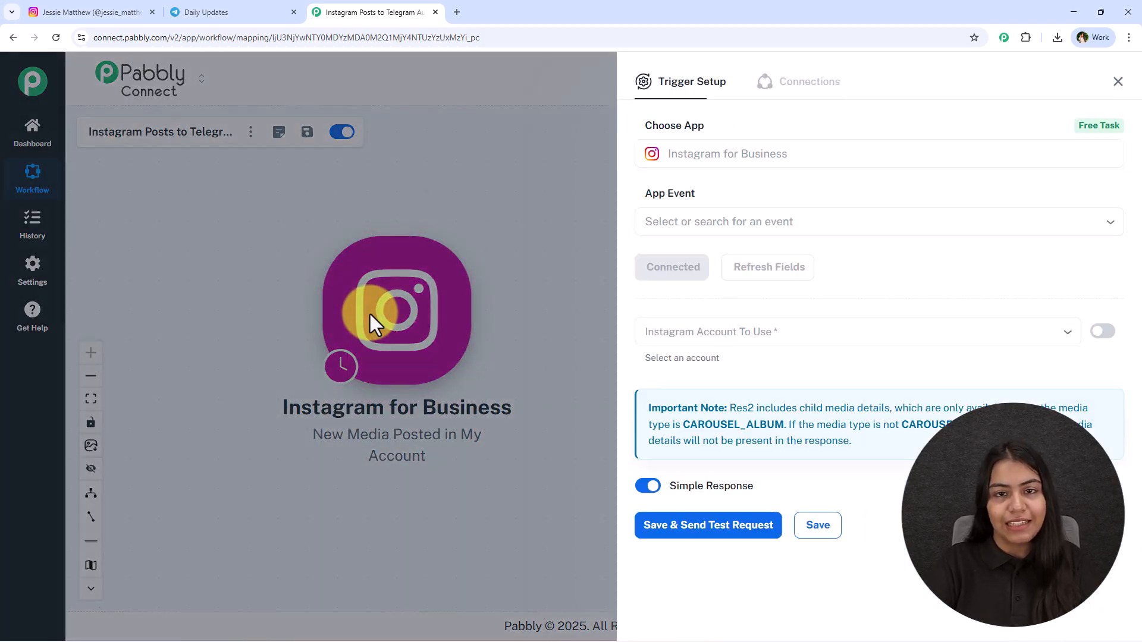
left_click(708, 327)
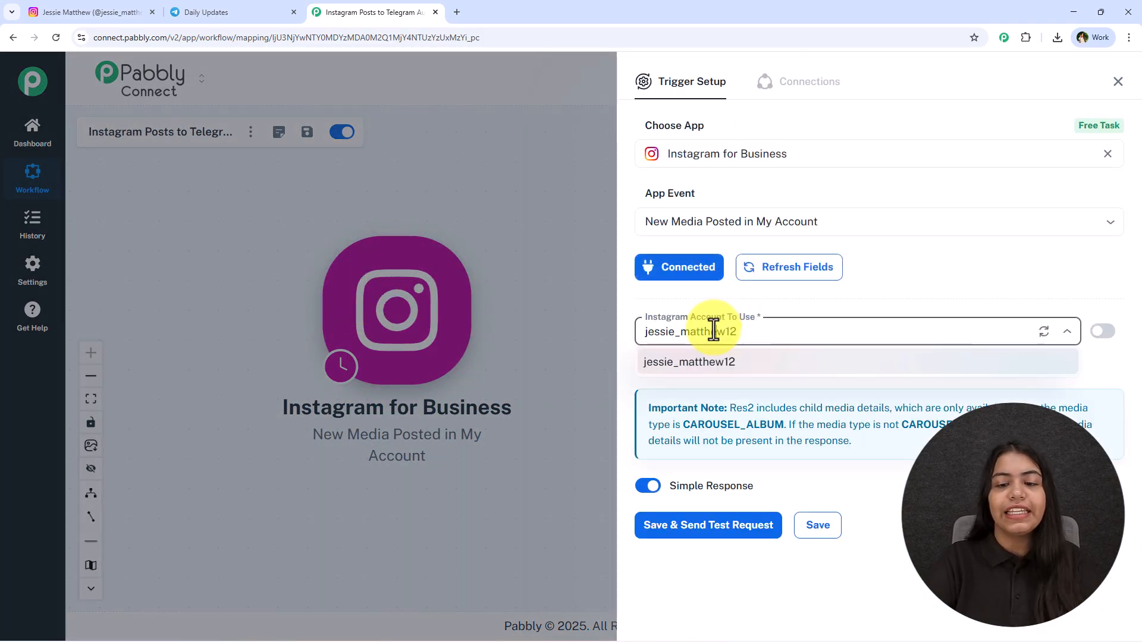
left_click(833, 308)
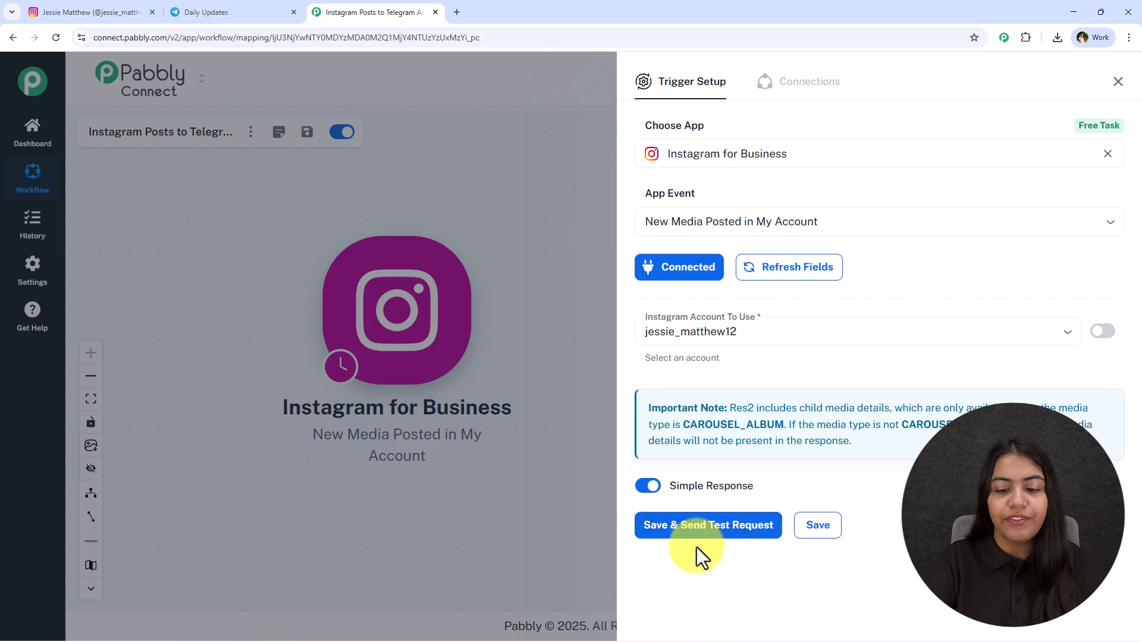
Step: Switch to Instagram, start a new post with the automation image from the computer, and reposition the image in the crop frame
left_click(89, 11)
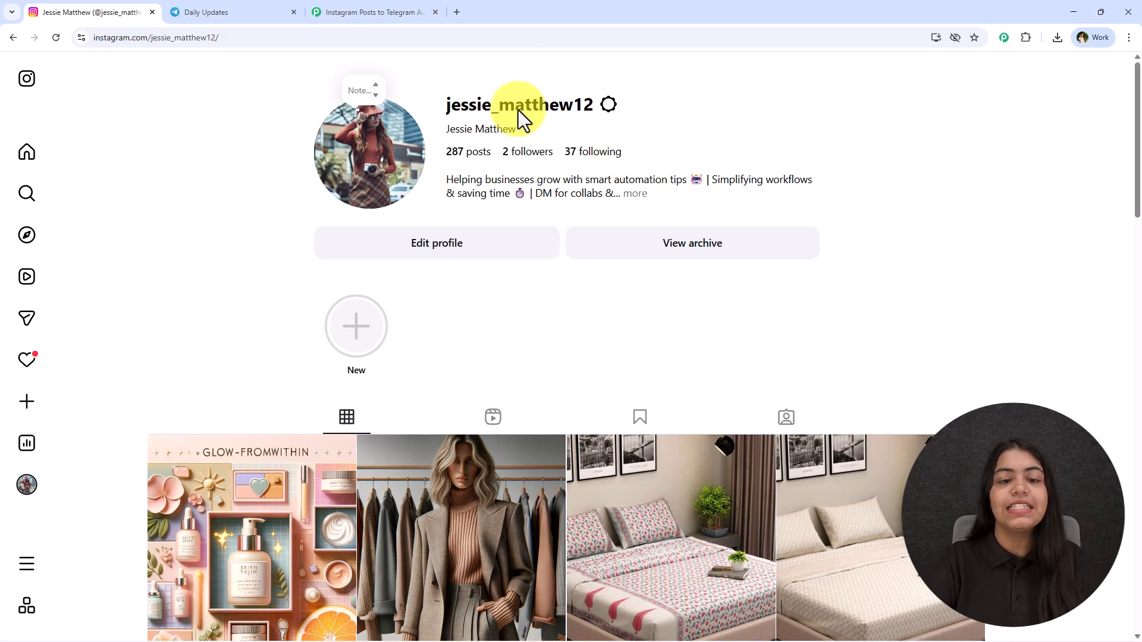
left_click(31, 410)
left_click(31, 441)
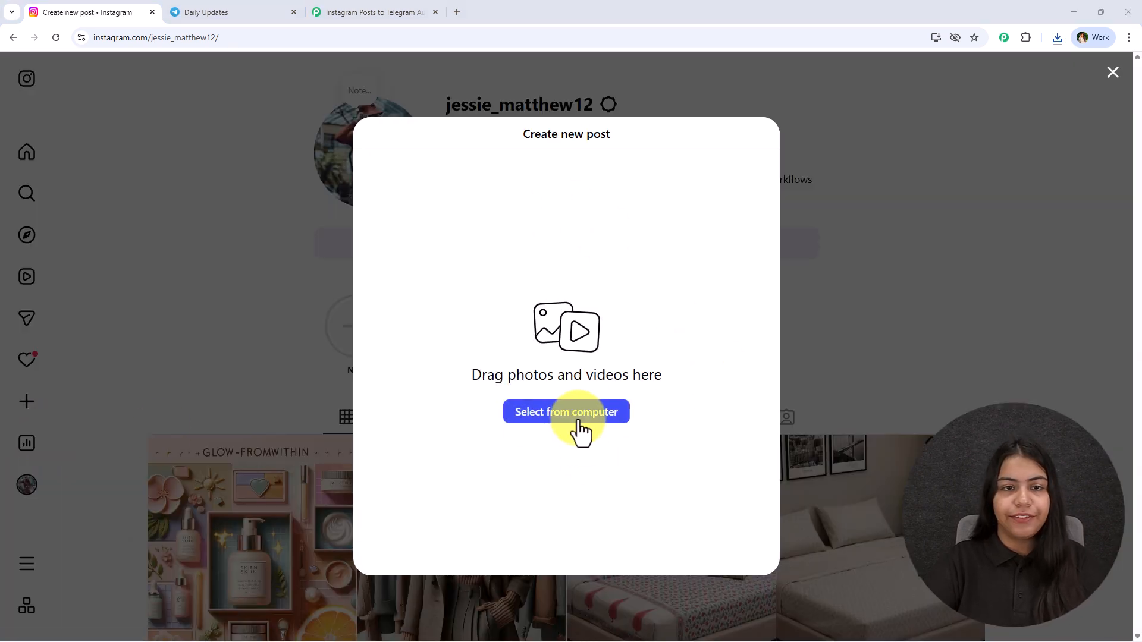
left_click(579, 420)
double_click(141, 148)
left_click_drag(659, 312, 607, 303)
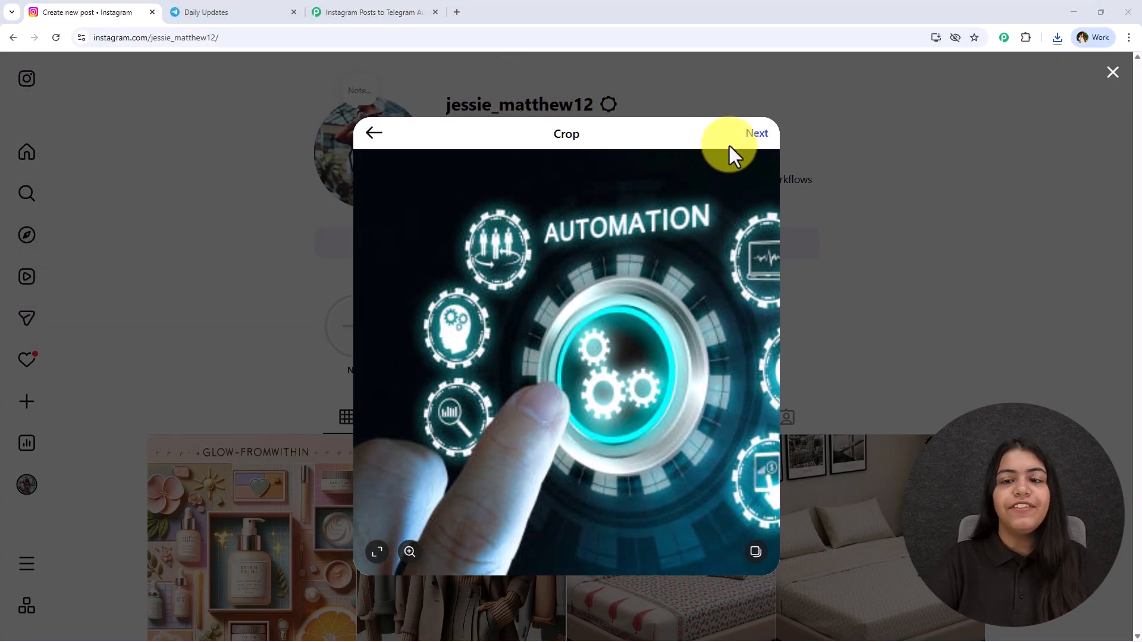
left_click(752, 136)
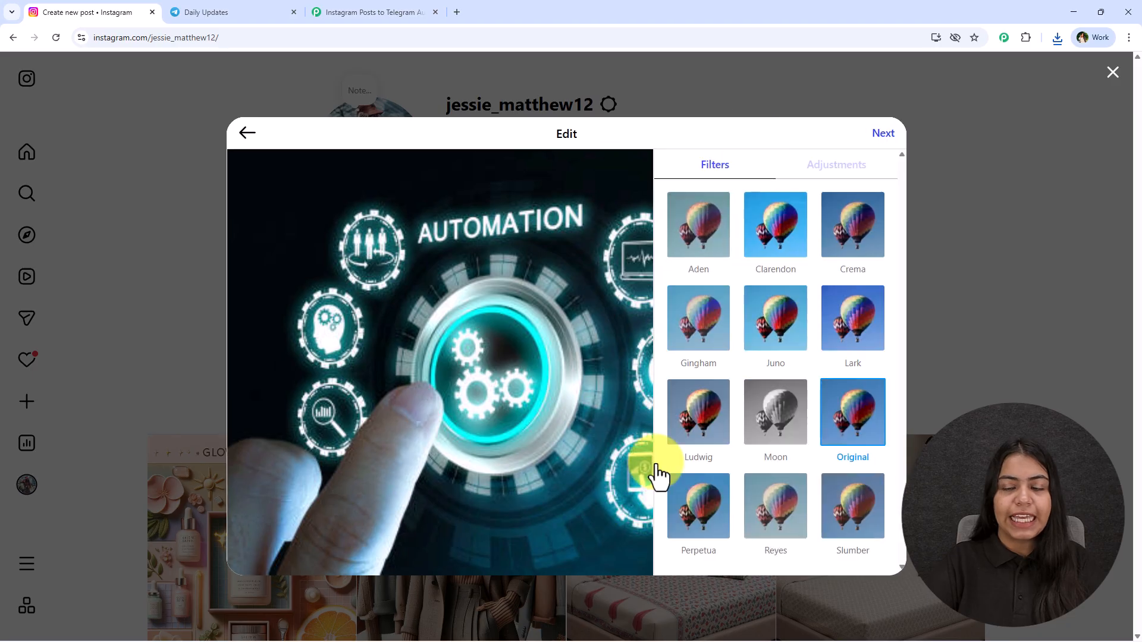
Step: Adjust the post image to brightness -20 and contrast 41
left_click(844, 171)
left_click(702, 174)
left_click(800, 169)
mouse_move(764, 228)
left_mouse_down()
mouse_move(724, 234)
mouse_move(747, 238)
left_mouse_up()
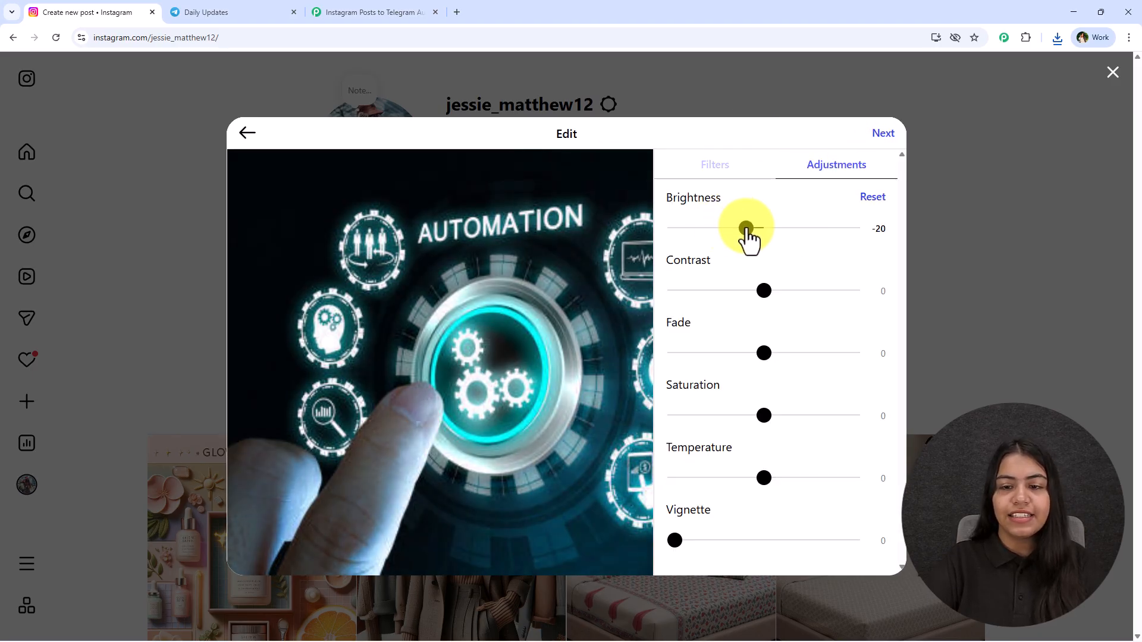
left_click_drag(766, 289, 805, 295)
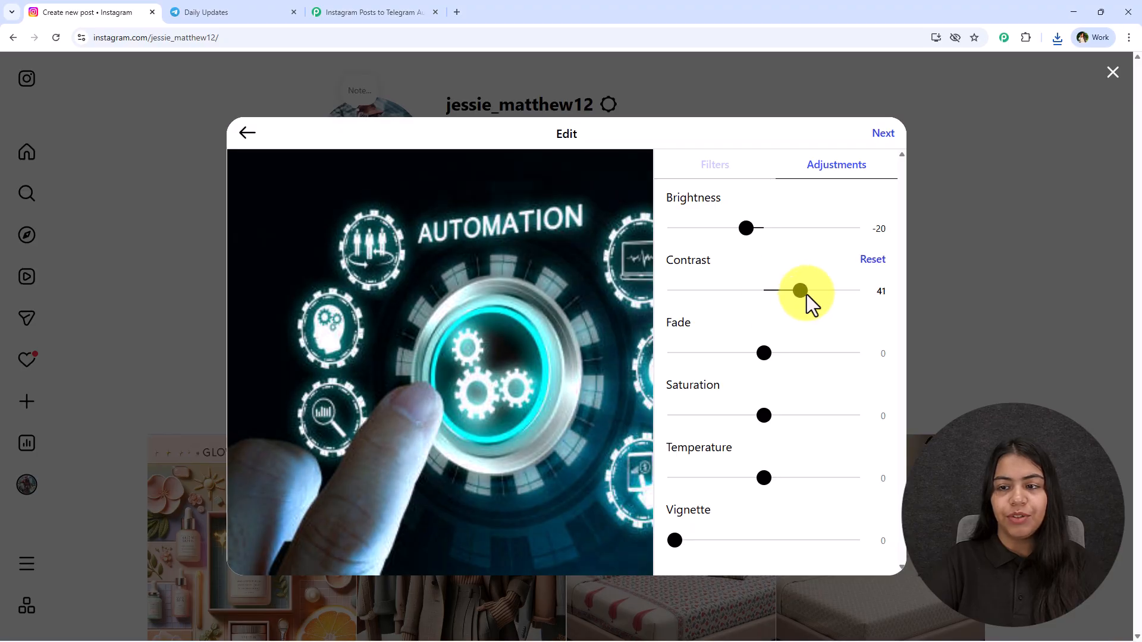
Step: Proceed to the post details and paste the caption "Work smarter, not harder — let automation do the heavy lifting. 🚀"
left_click(884, 136)
type("Work smarter, not harder — let automation do the heavy lifting. 🚀")
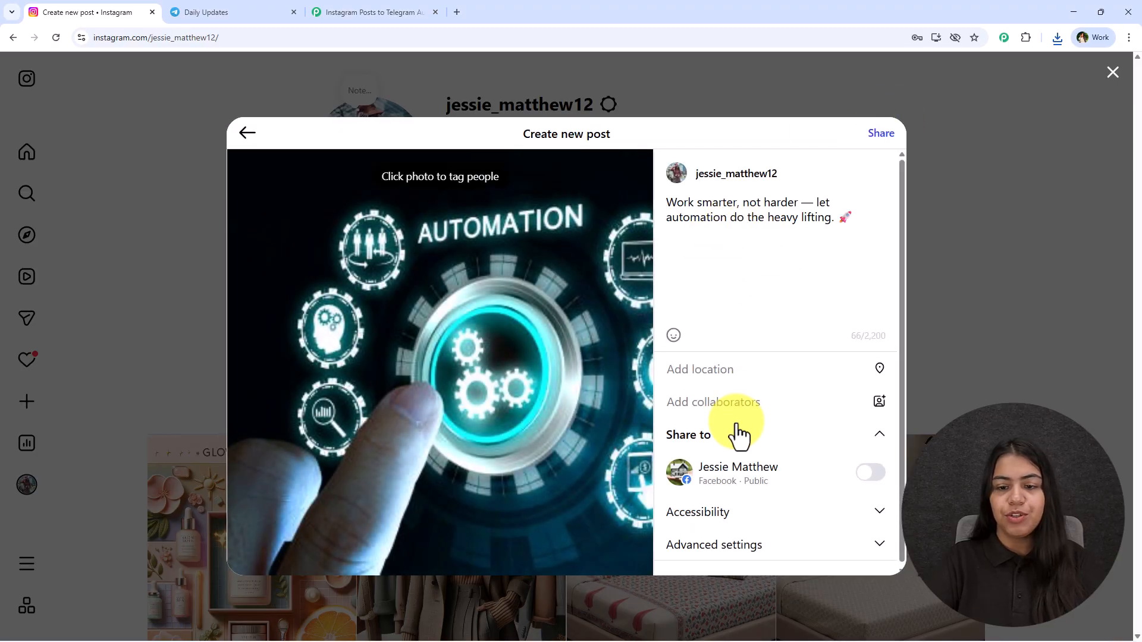
Step: Share the Instagram post, close the sharing dialog, and reload the profile to check the new post in the grid
left_click(881, 133)
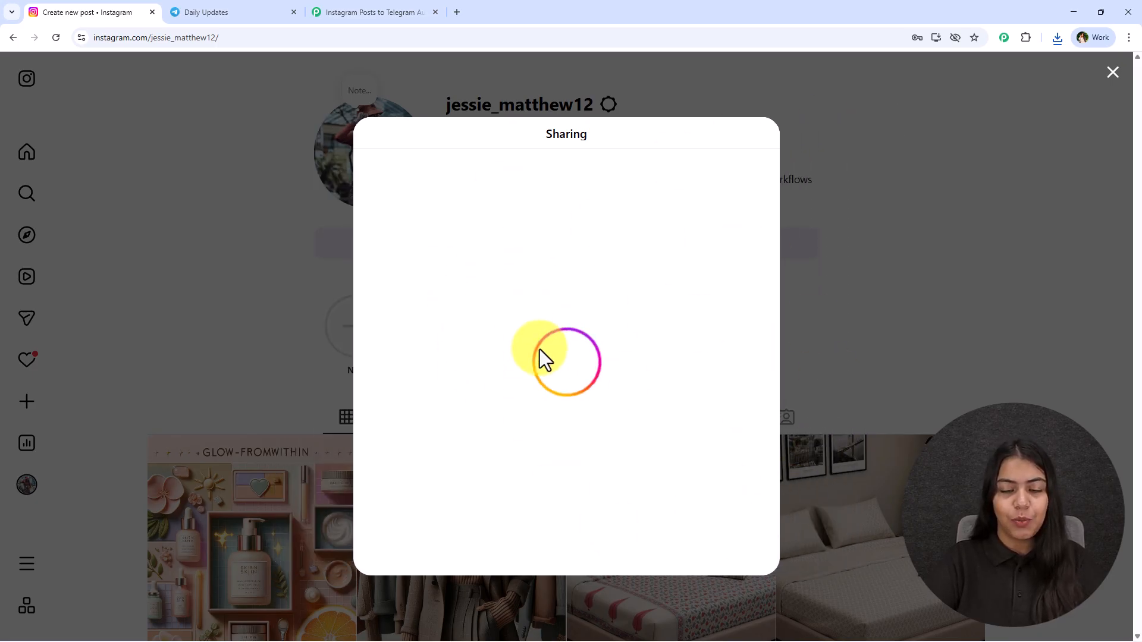
left_click_drag(476, 403, 816, 158)
left_click(1113, 73)
key("F5")
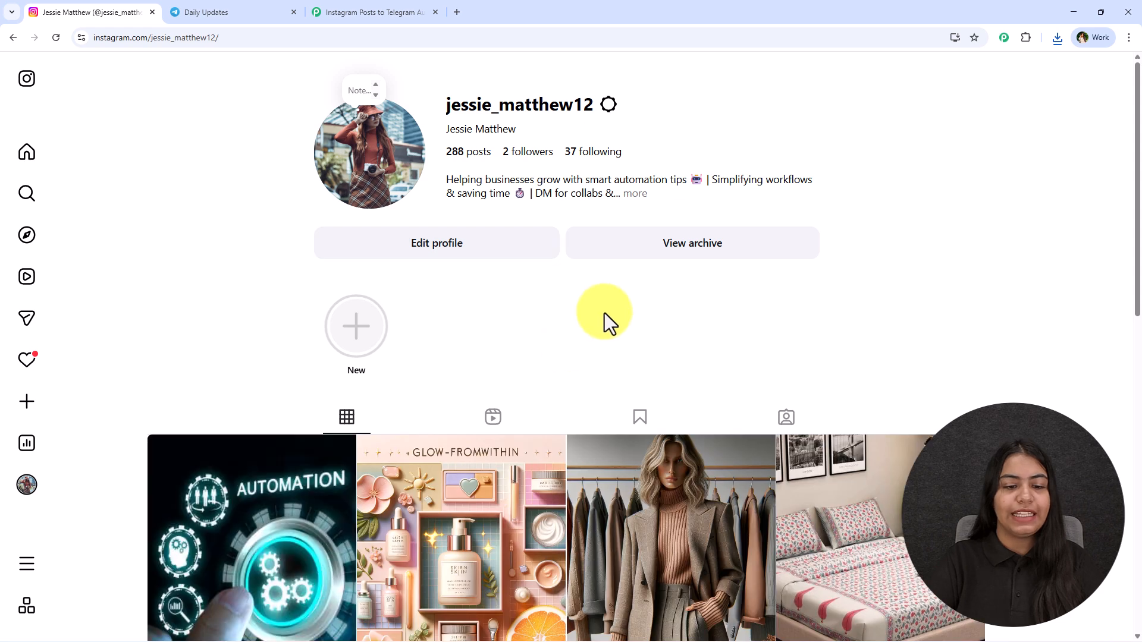
scroll(316, 333, "down", 5)
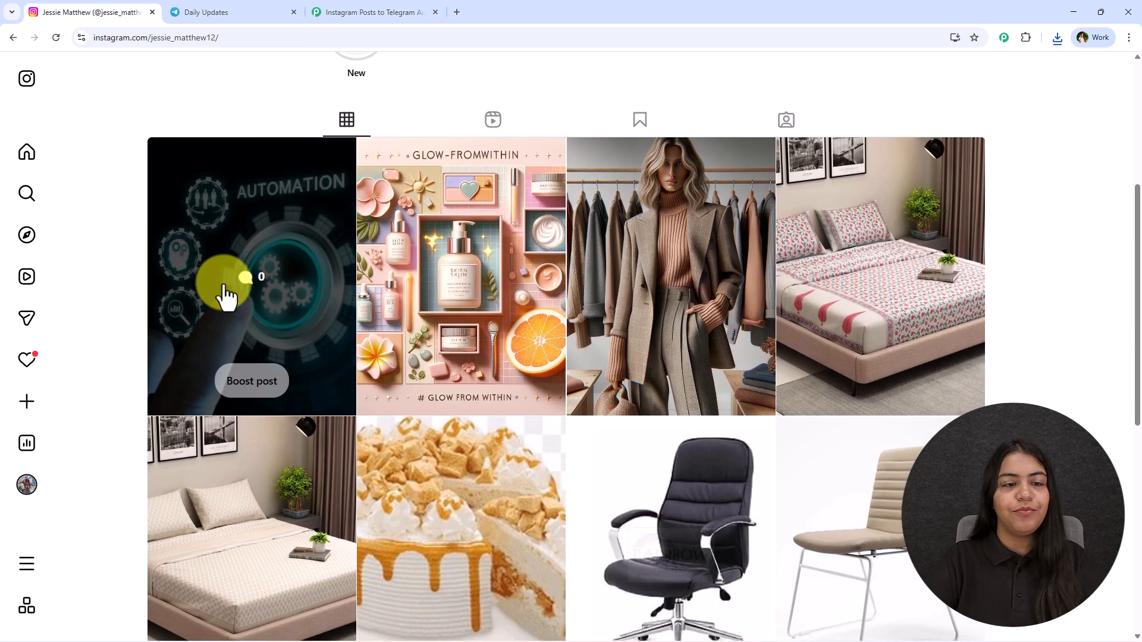
Step: Switch to Pabbly Connect, save the Instagram trigger with a test request, and review the received response
left_click(366, 5)
left_click(676, 525)
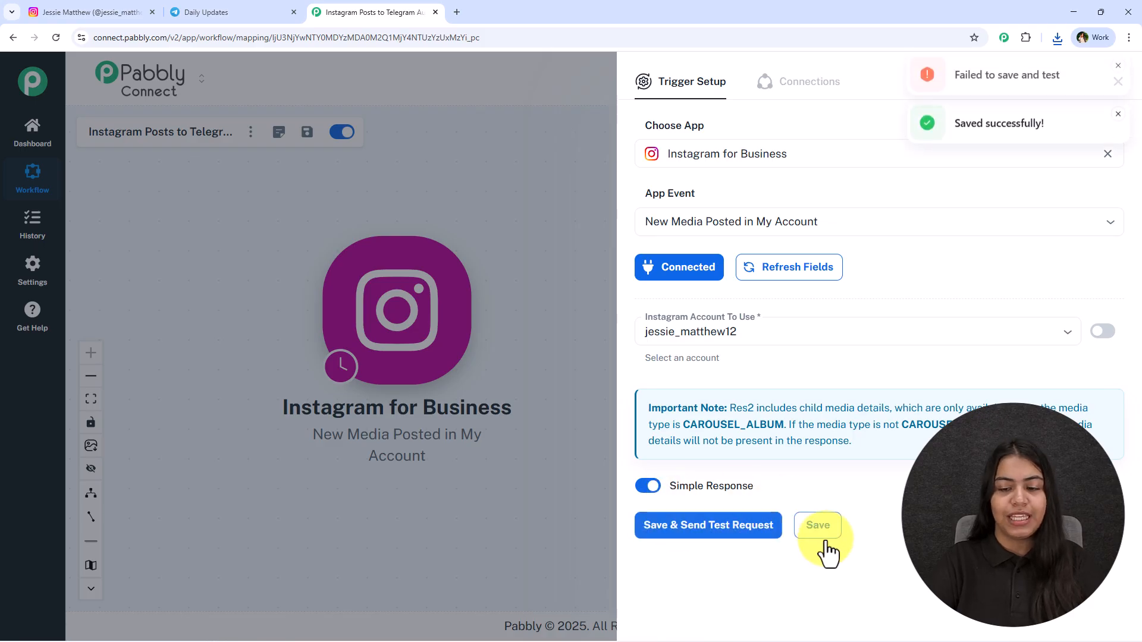
scroll(798, 359, "down", 6)
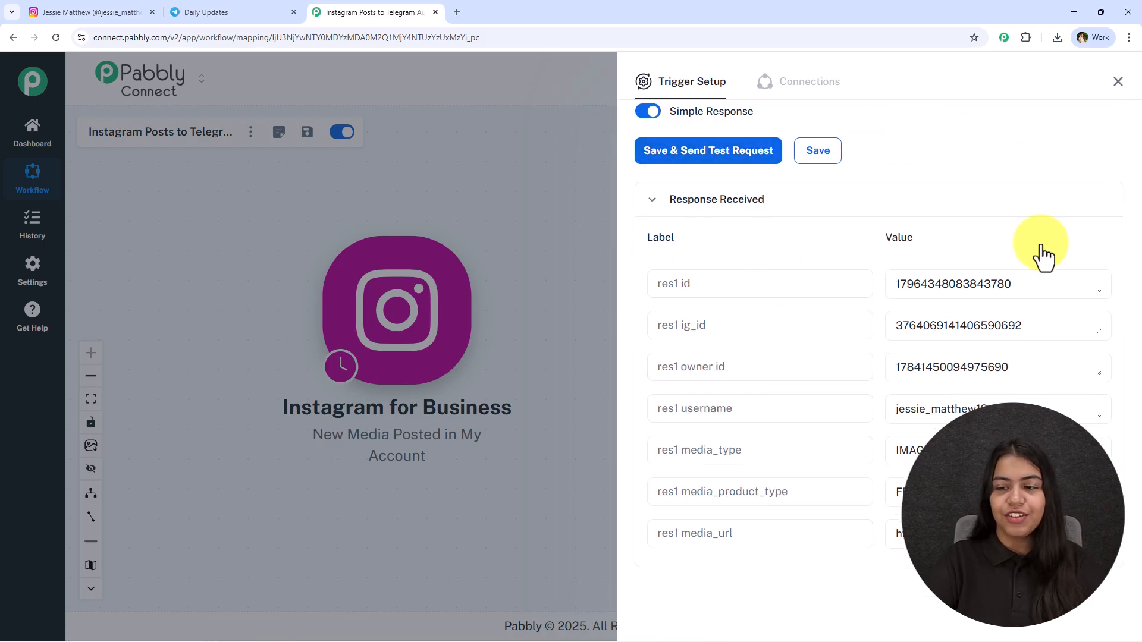
scroll(948, 421, "down", 3)
scroll(791, 424, "down", 5)
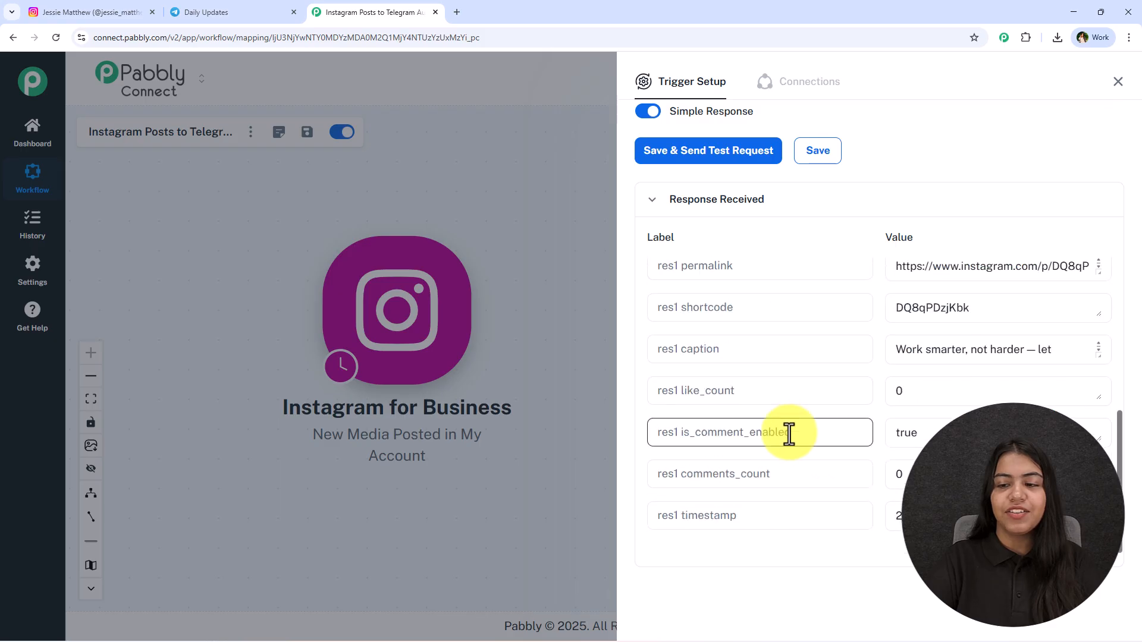
Step: Enlarge the caption value in the trigger response and inspect the full caption and the media URL
left_click(1097, 357)
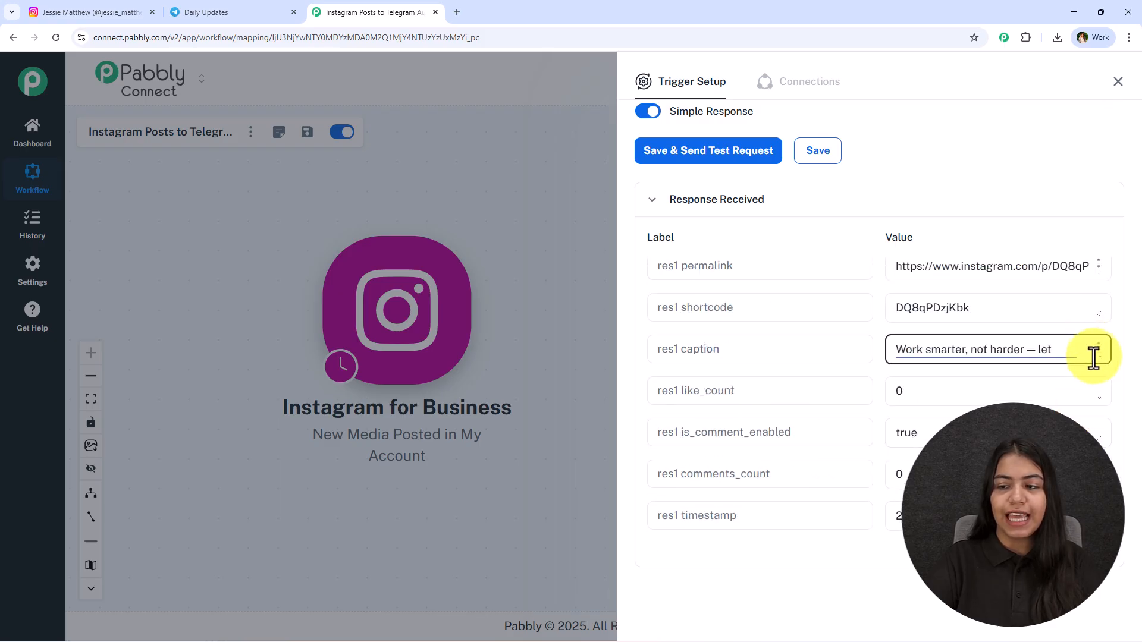
left_click_drag(1099, 355, 829, 387)
scroll(760, 344, "up", 4)
left_click_drag(898, 344, 1114, 364)
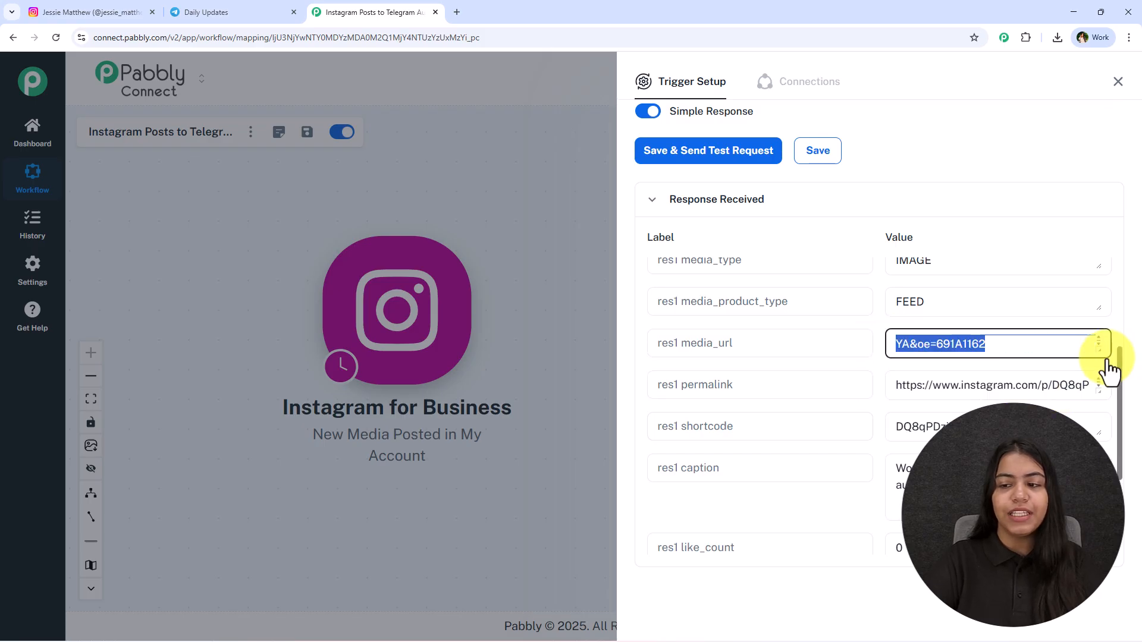
left_click_drag(1013, 354, 752, 479)
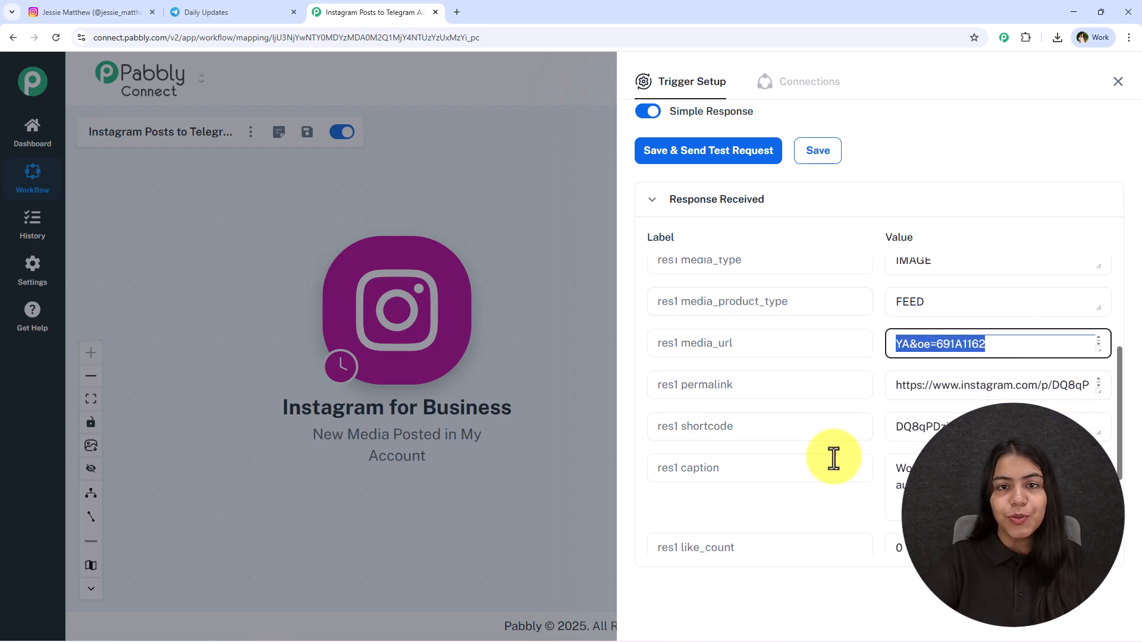
Step: Review the earlier post messages in Telegram's Daily Updates group and the published posts on the Instagram profile
left_click(238, 12)
scroll(539, 393, "up", 5)
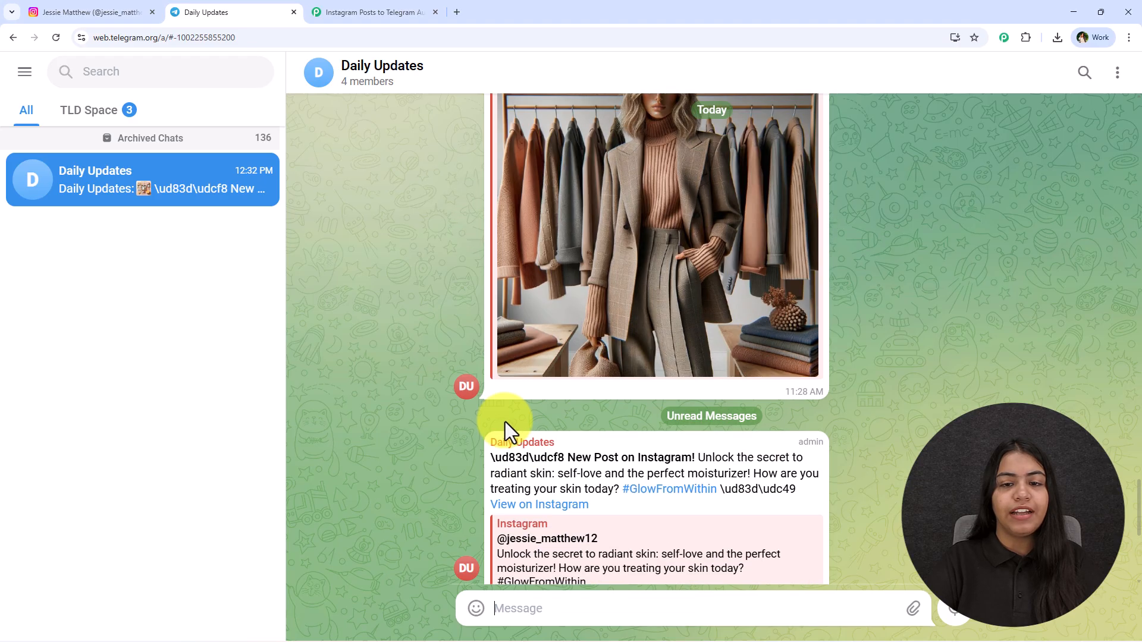
left_click(89, 12)
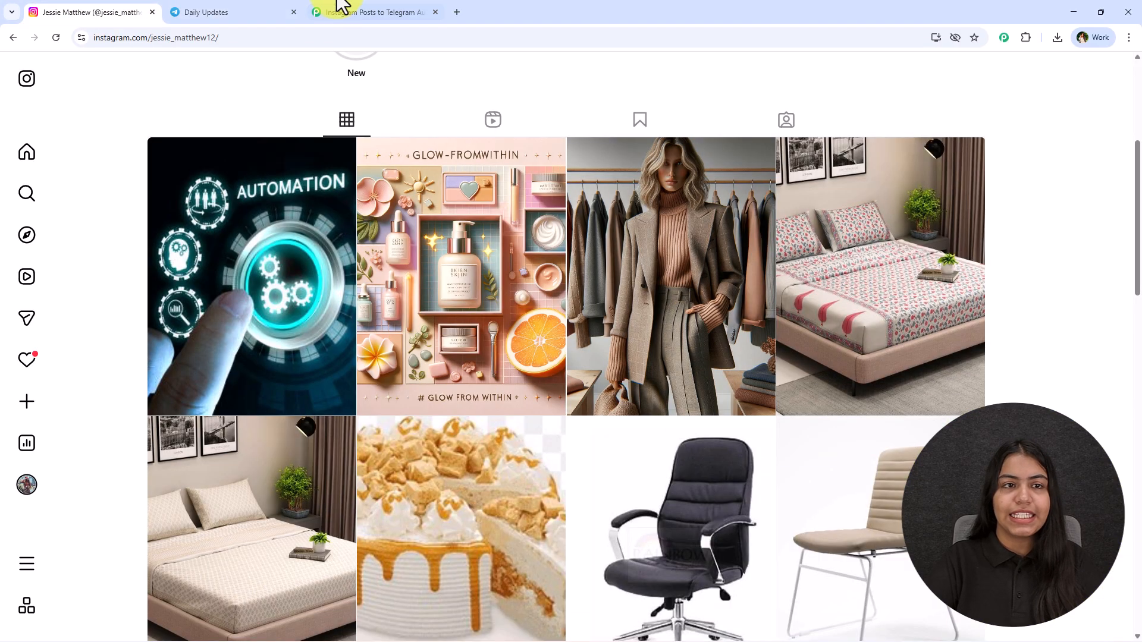
Step: Back in Pabbly Connect, close the trigger setup and add a Telegram Bot action with the event Send a Text Message or Reply
left_click(357, 11)
left_click(1121, 84)
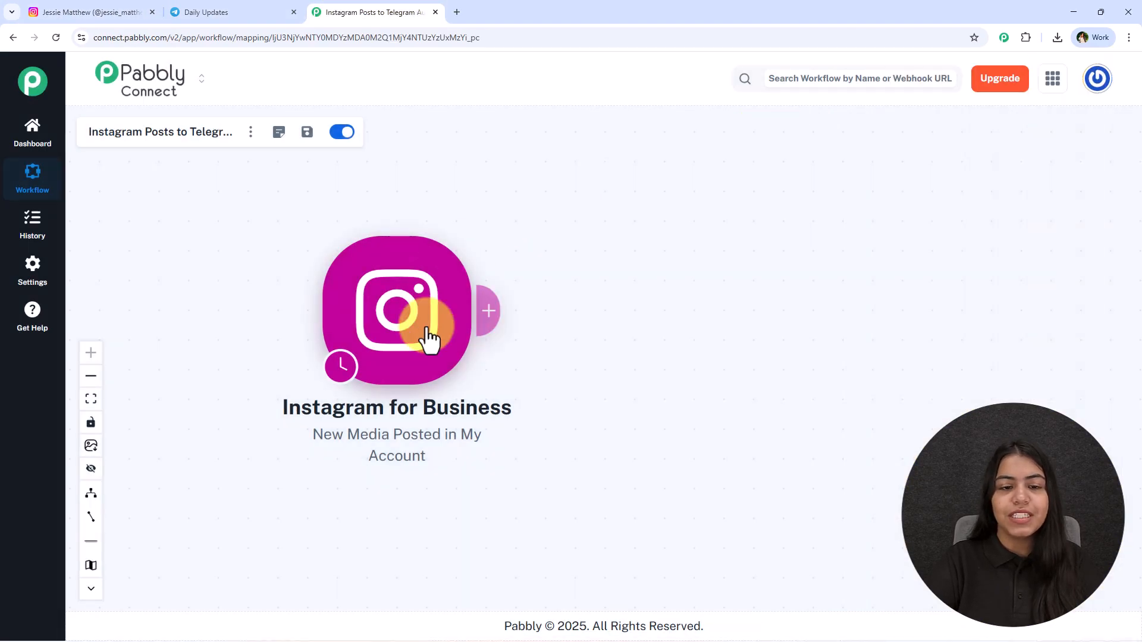
left_click(484, 322)
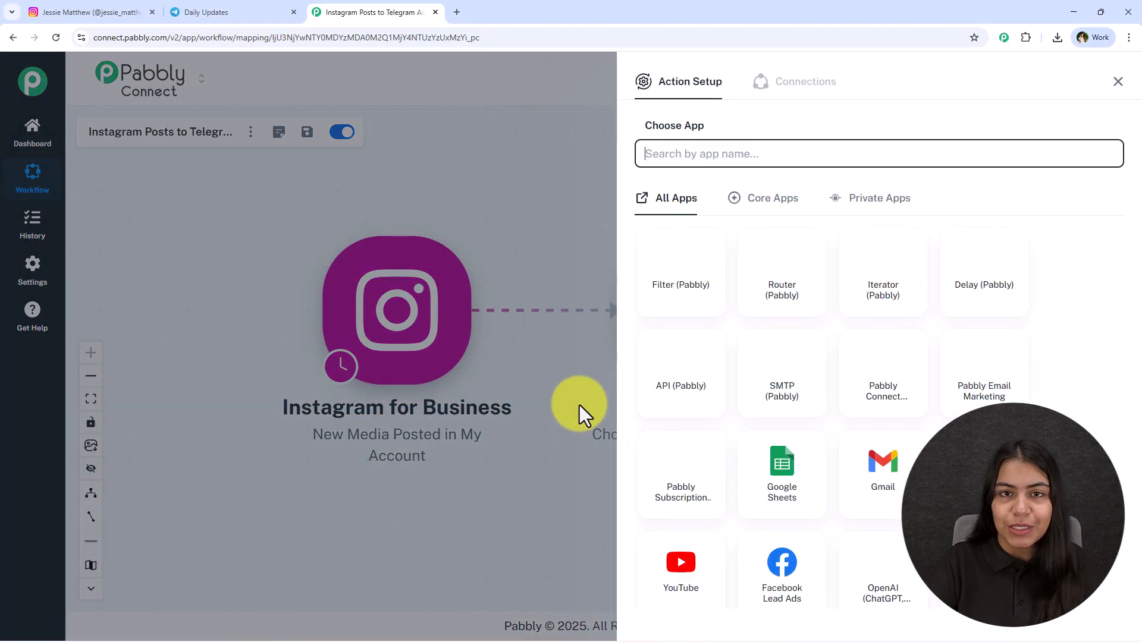
type("Telegra")
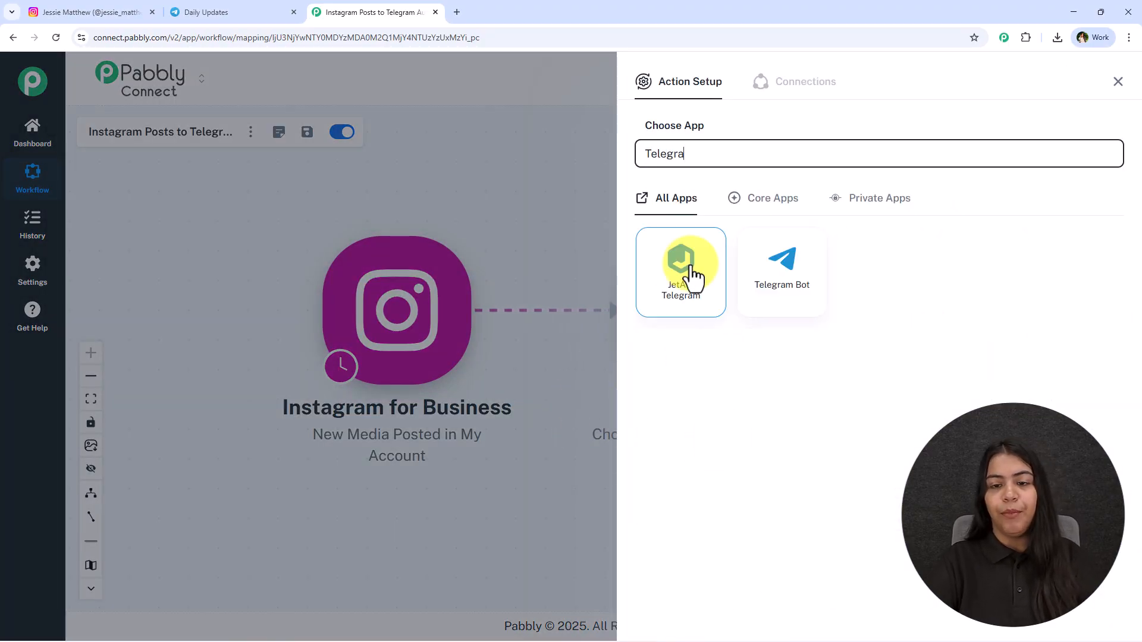
left_click(778, 296)
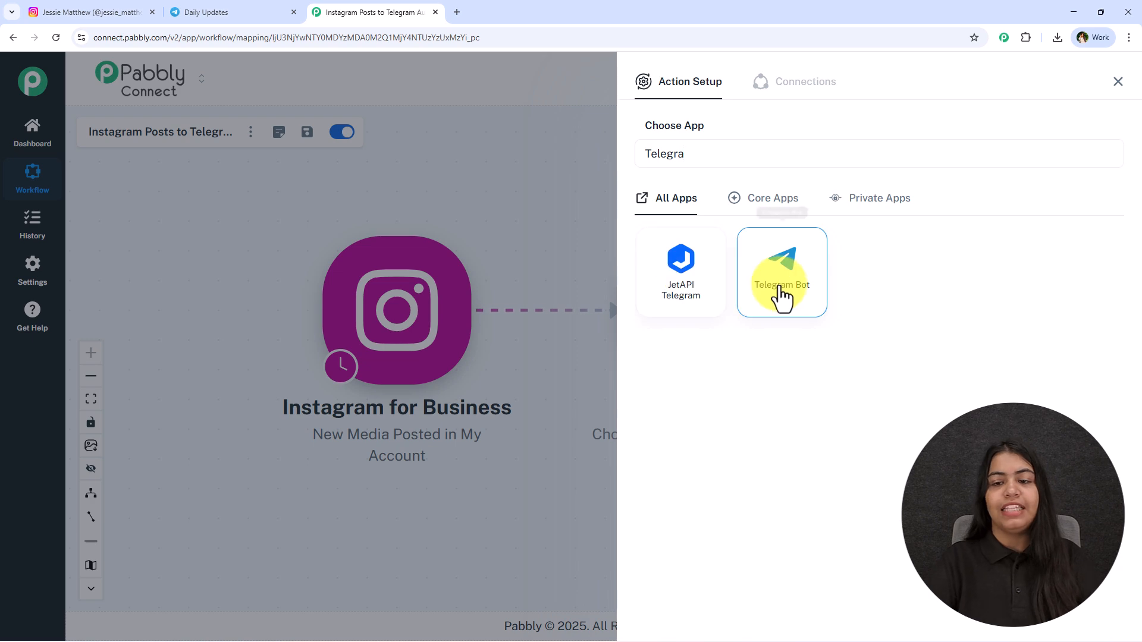
left_click(709, 205)
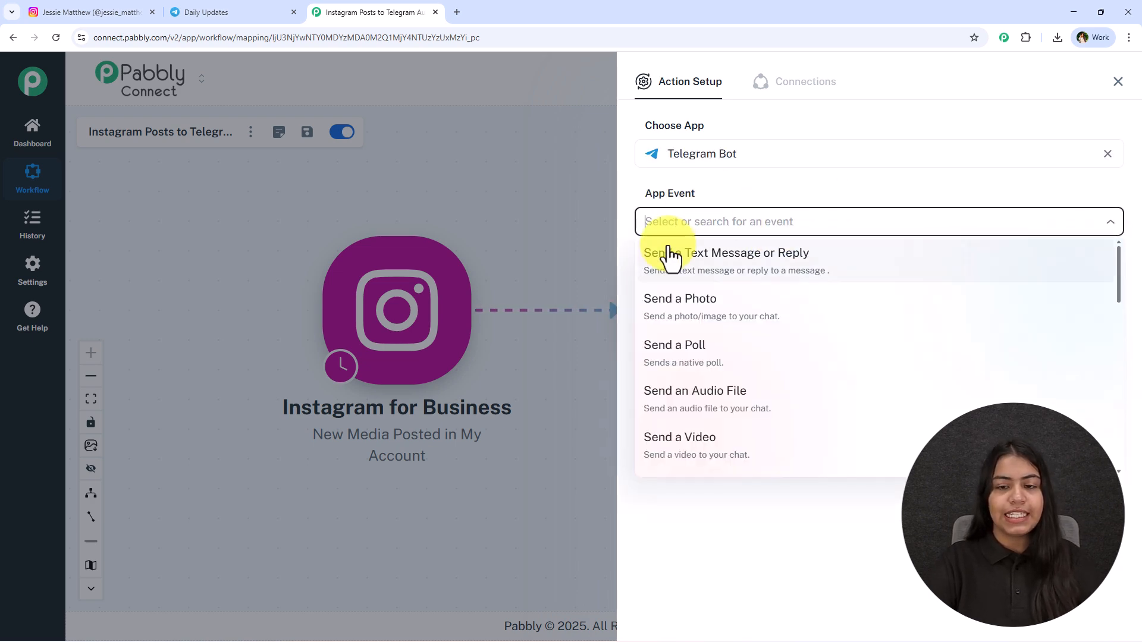
left_click(794, 266)
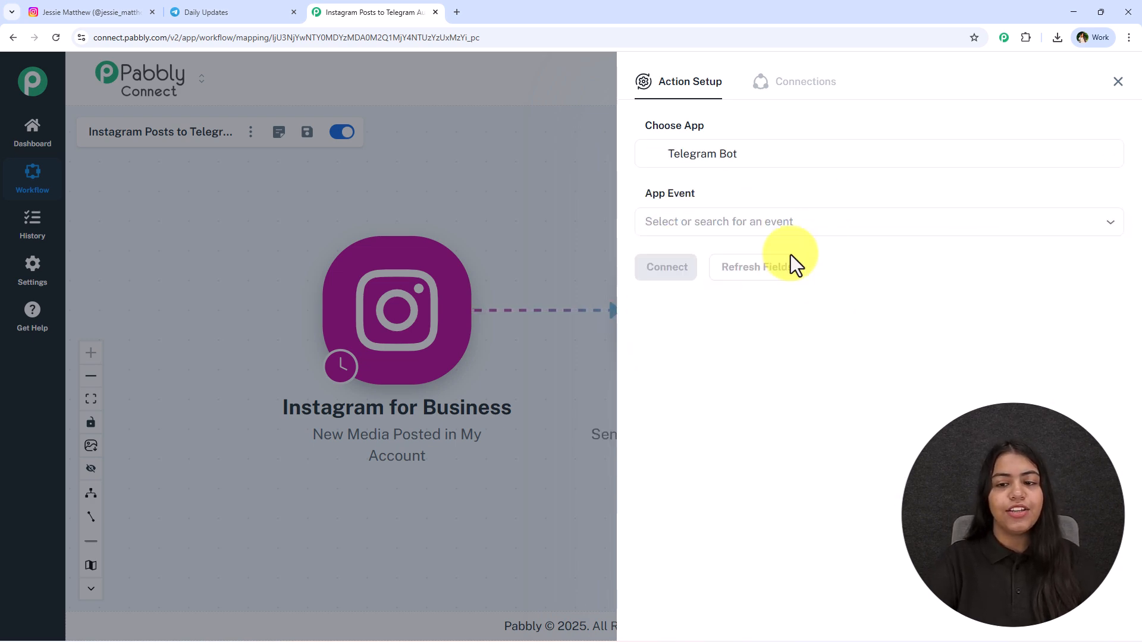
Step: Start connecting the Telegram Bot action with a new connection and check what its token field requires
left_click(690, 271)
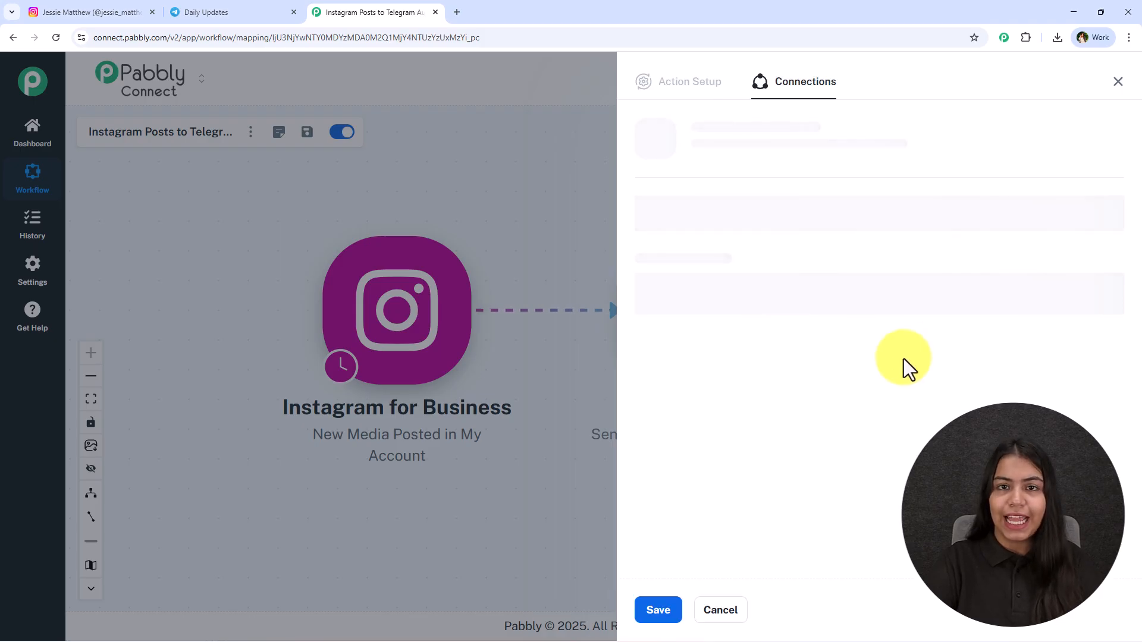
left_click_drag(654, 201, 934, 195)
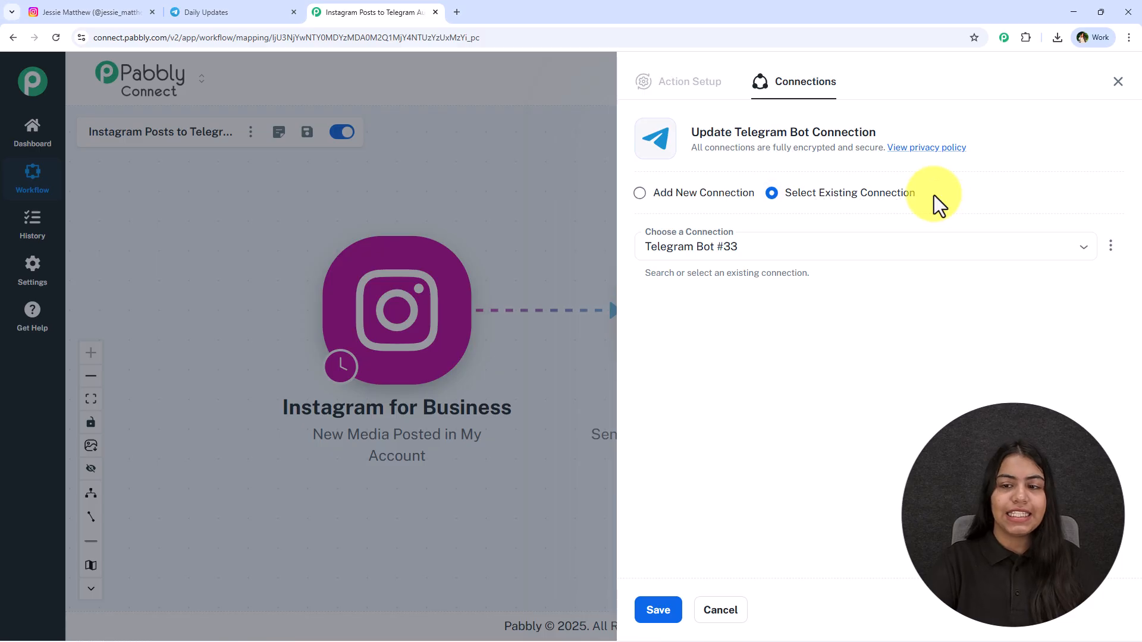
triple_click(934, 195)
left_click(802, 468)
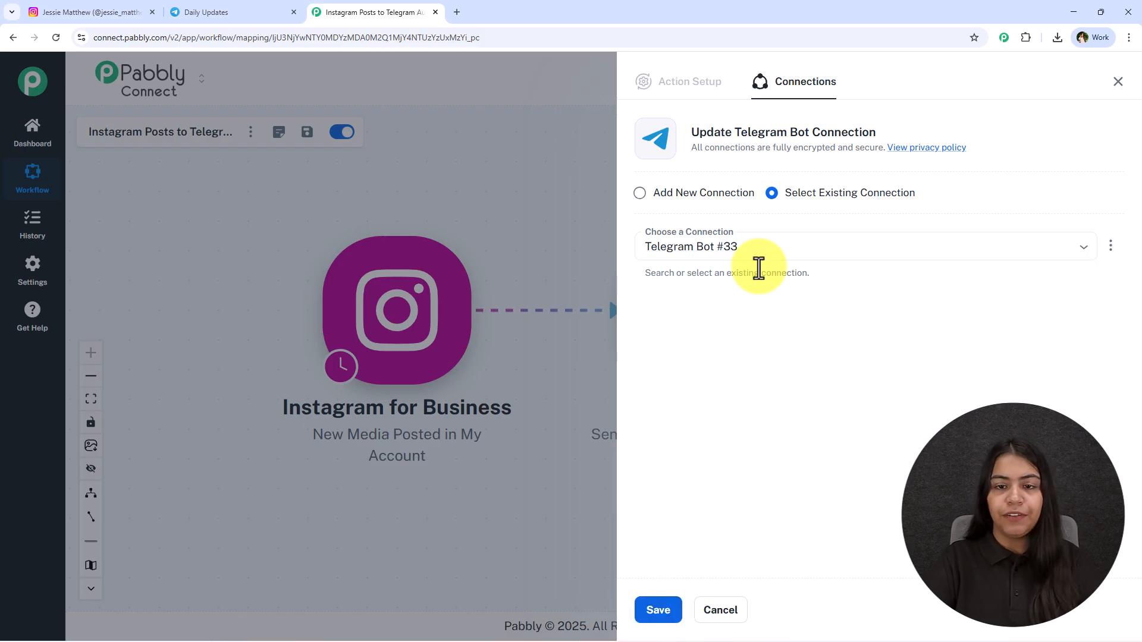
left_click(687, 195)
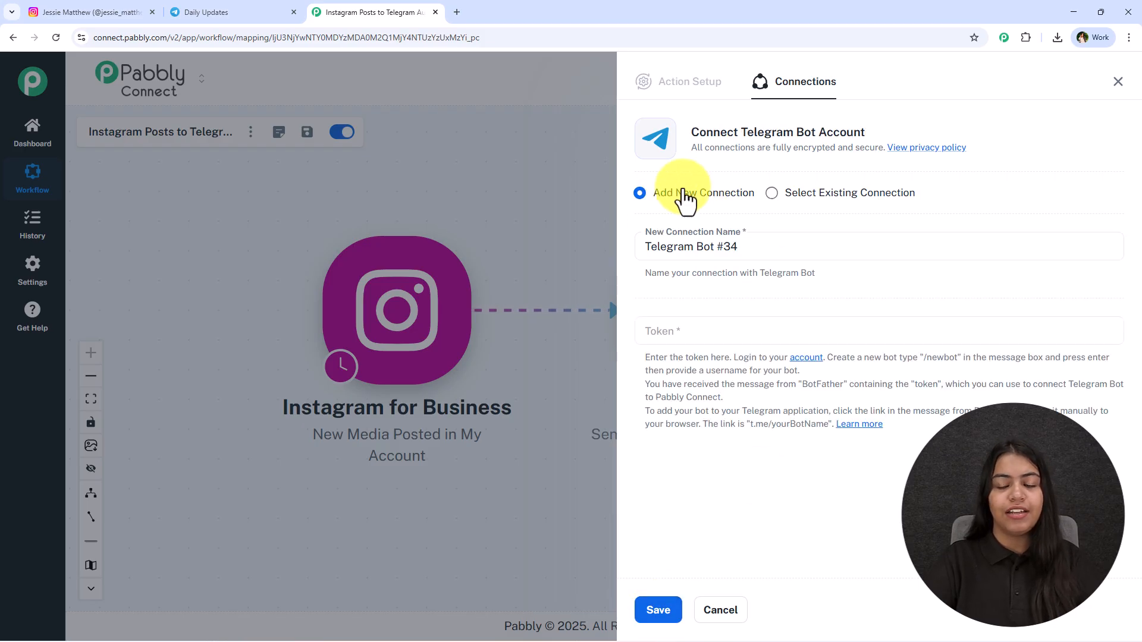
left_click(709, 326)
left_click(689, 288)
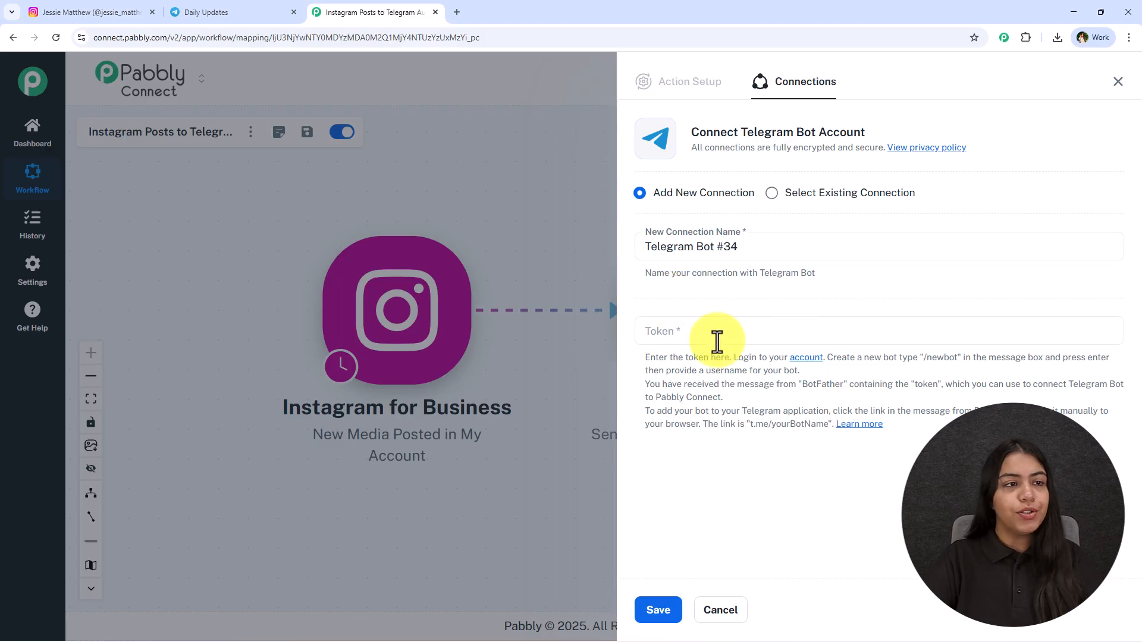
Step: Switch to Telegram, find BotFather, start its chat, and look through its list of commands
left_click(280, 6)
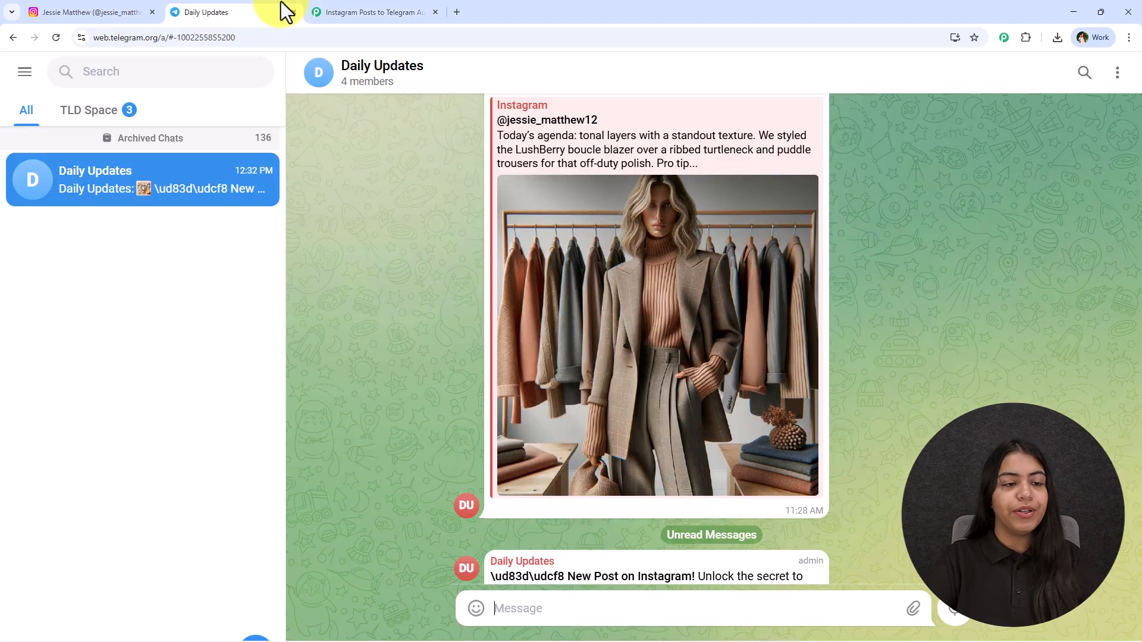
left_click(187, 82)
left_click(163, 265)
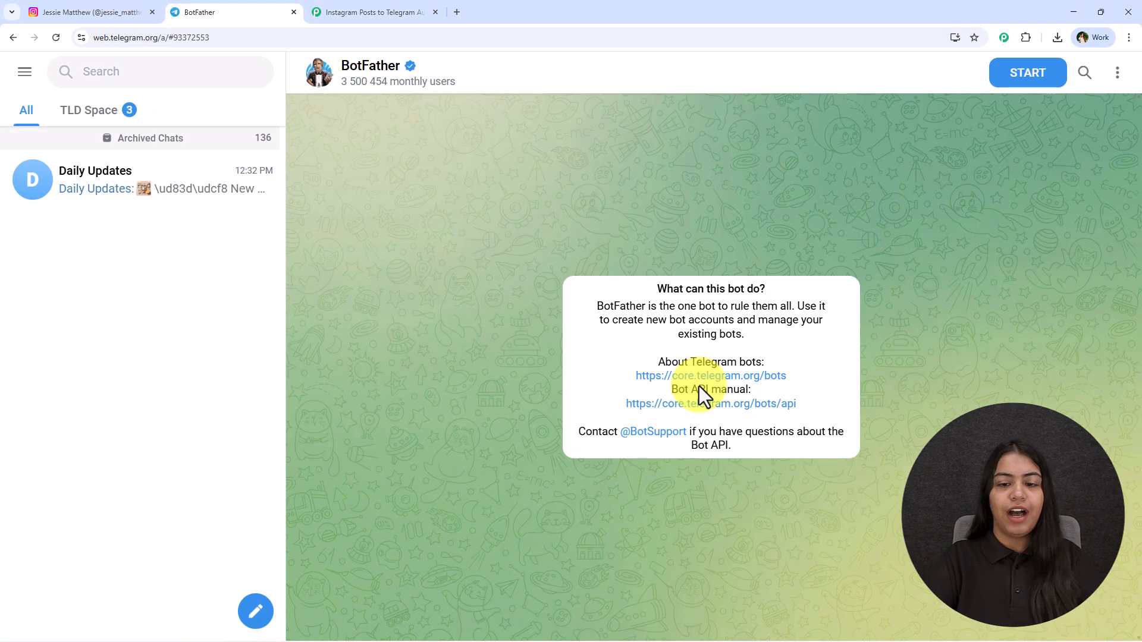
left_click(1019, 75)
scroll(615, 506, "up", 10)
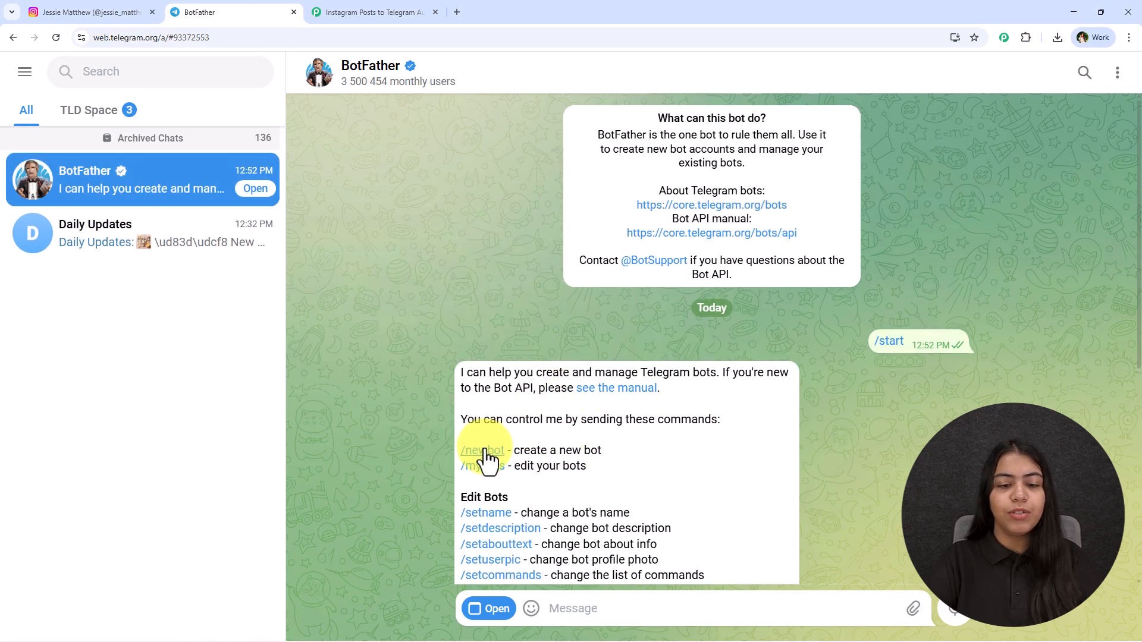
Step: Create a new Telegram bot through BotFather with the name "New Post" and the username "Newpostpc_bot"
left_click(485, 452)
left_click_drag(461, 555, 773, 551)
left_click(585, 604)
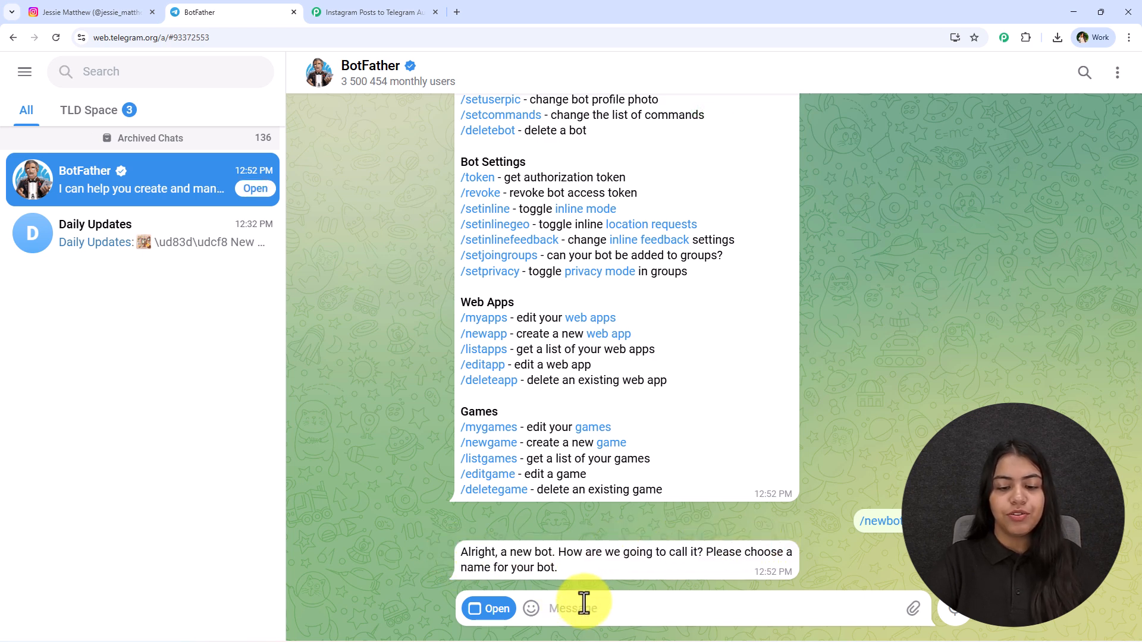
type("Nee")
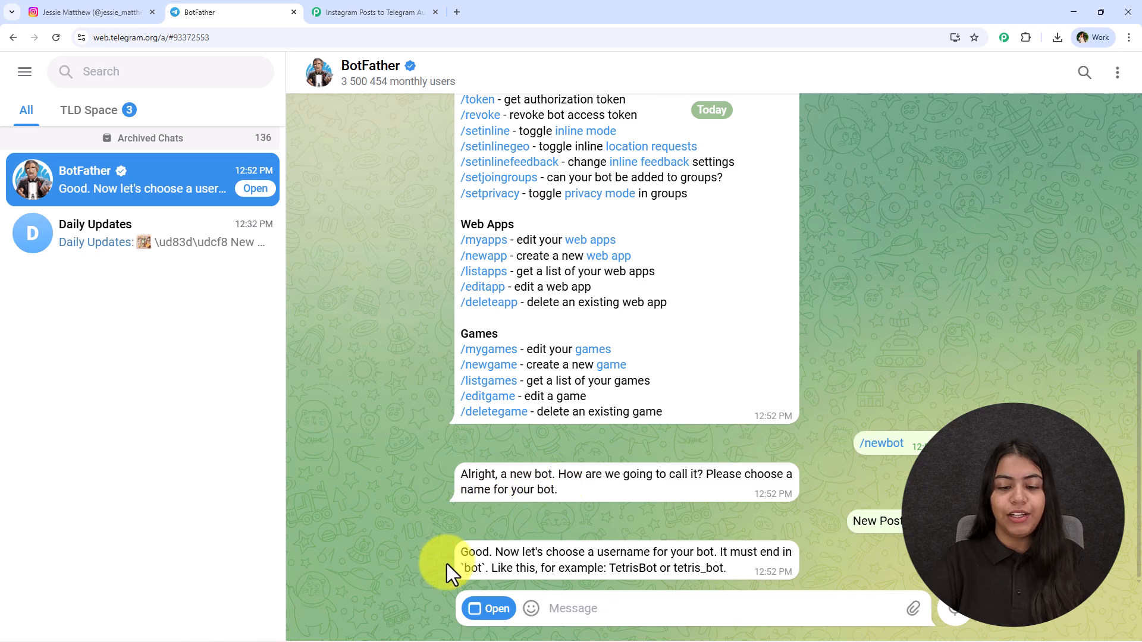
type("Newpostpc_bot")
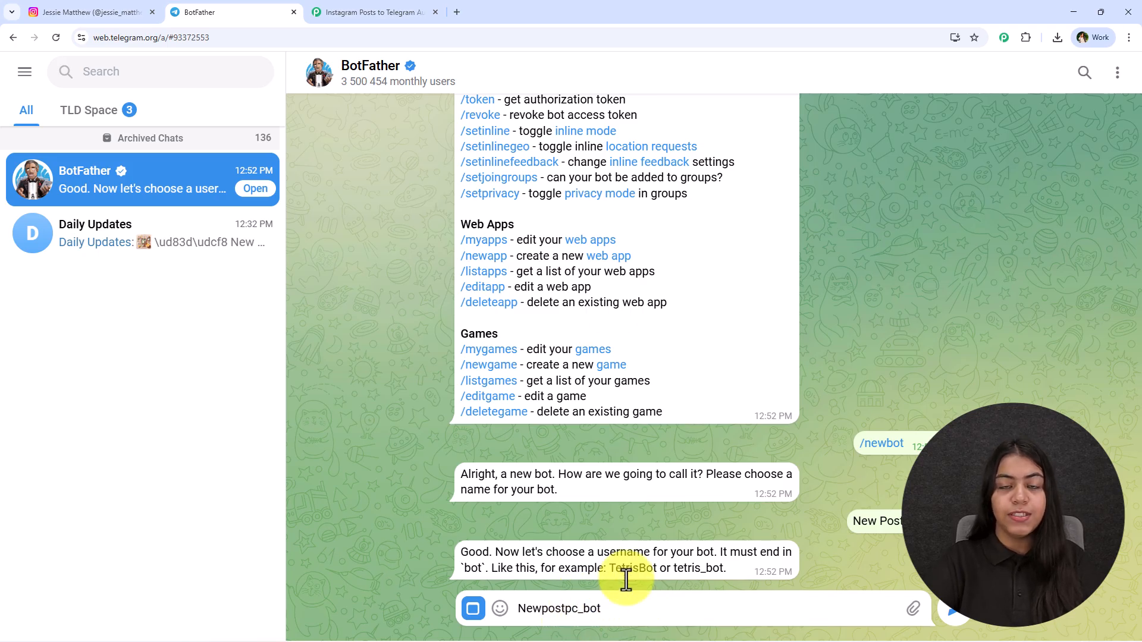
key("Return")
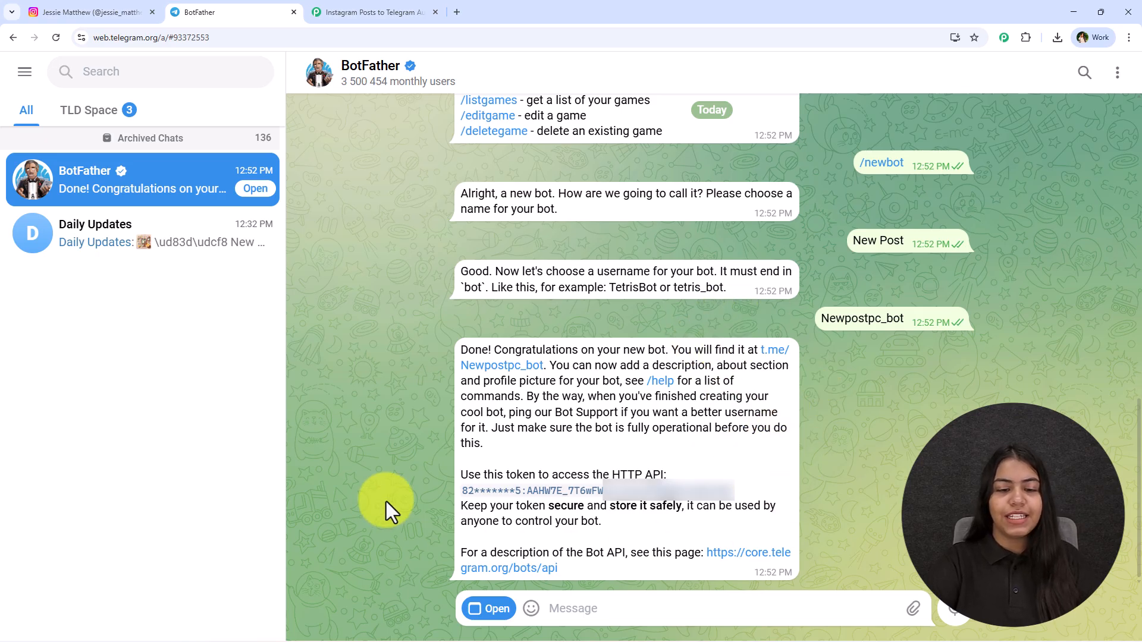
Step: Return to Pabbly Connect, paste the bot's access token into the Token field, and save the Telegram Bot connection
left_click(346, 16)
left_click(672, 334)
key("ctrl+v")
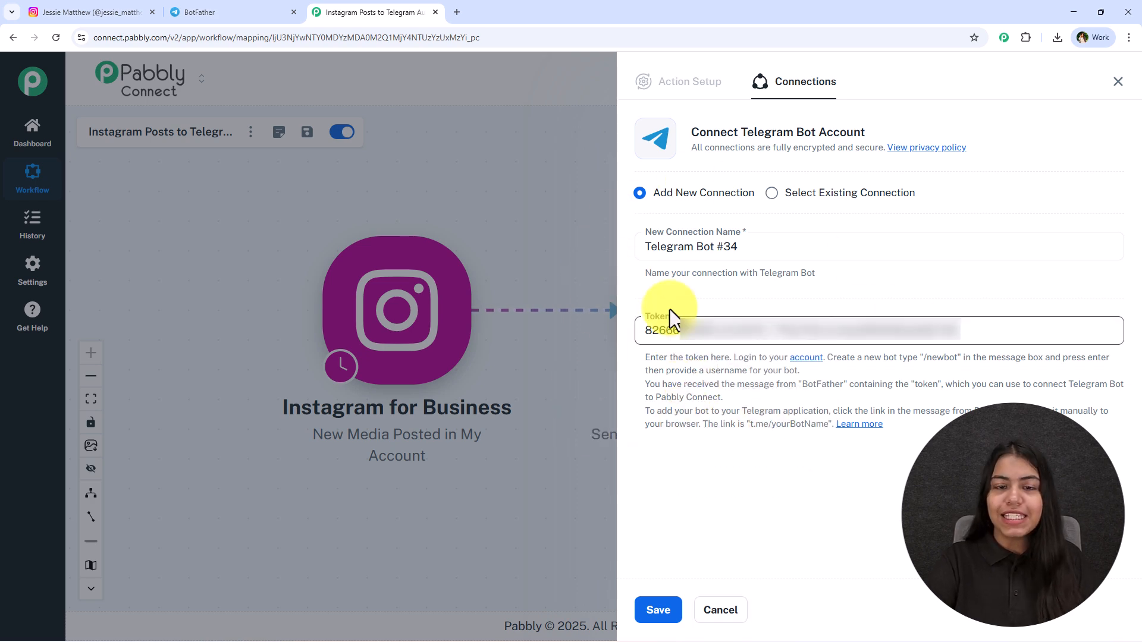
left_click(663, 607)
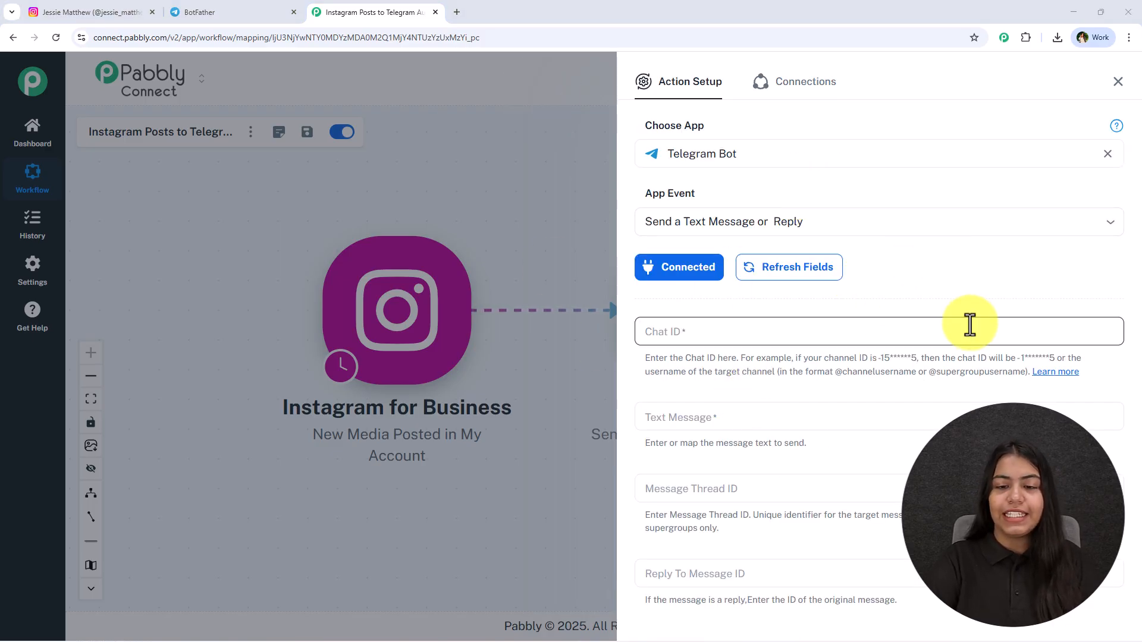
Step: Check the Chat ID field, switch to Telegram, and copy the new bot's username from the BotFather chat
left_click(725, 330)
left_click(841, 306)
left_click(690, 334)
left_click(232, 11)
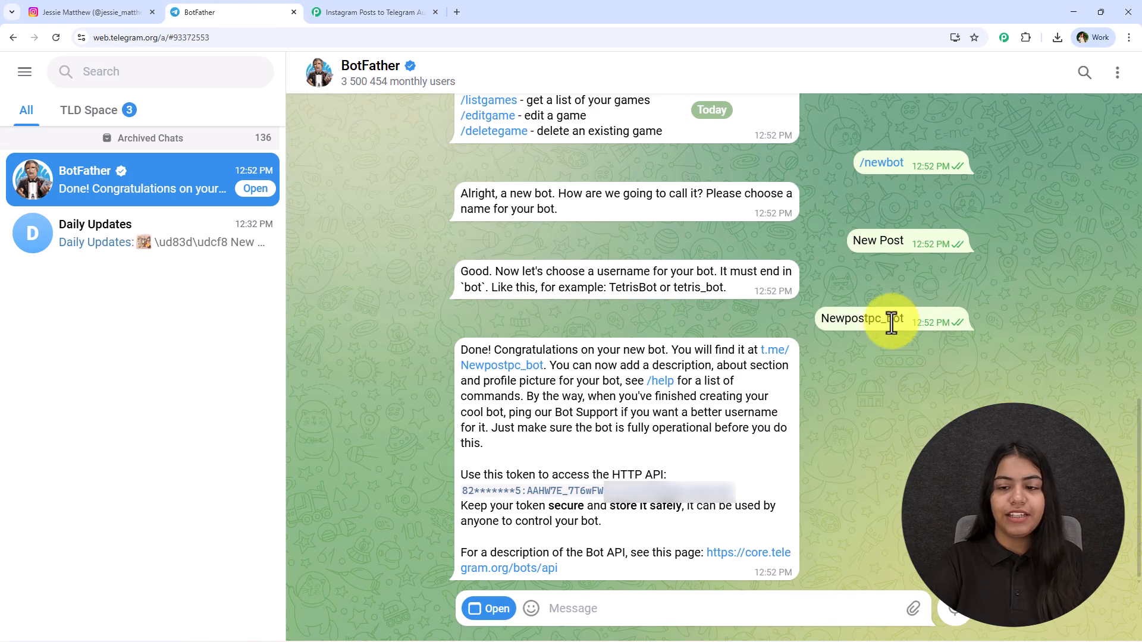
left_click_drag(879, 314, 860, 335)
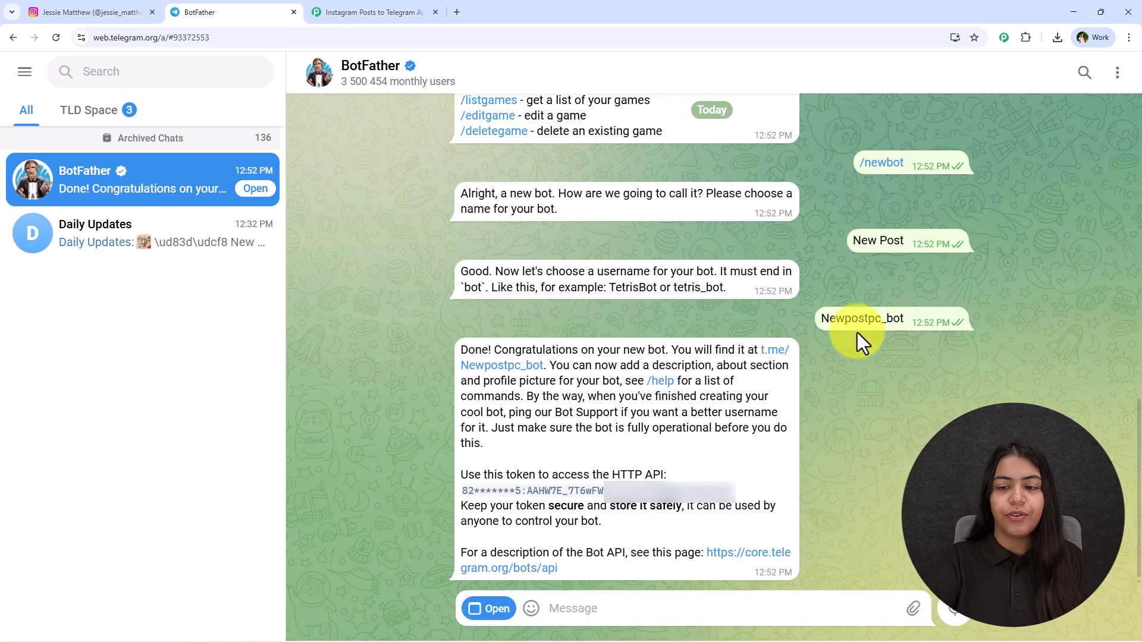
double_click(859, 321)
key("ctrl+c")
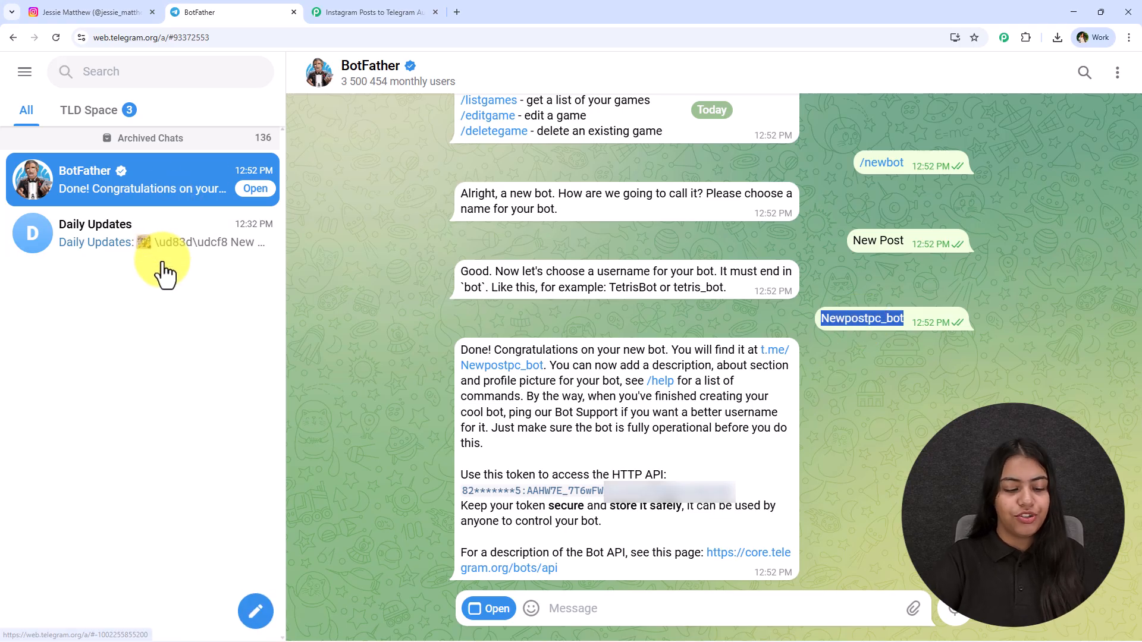
Step: Open the Daily Updates group's info and add the bot Newpostpc_bot to the group as a member
left_click(95, 241)
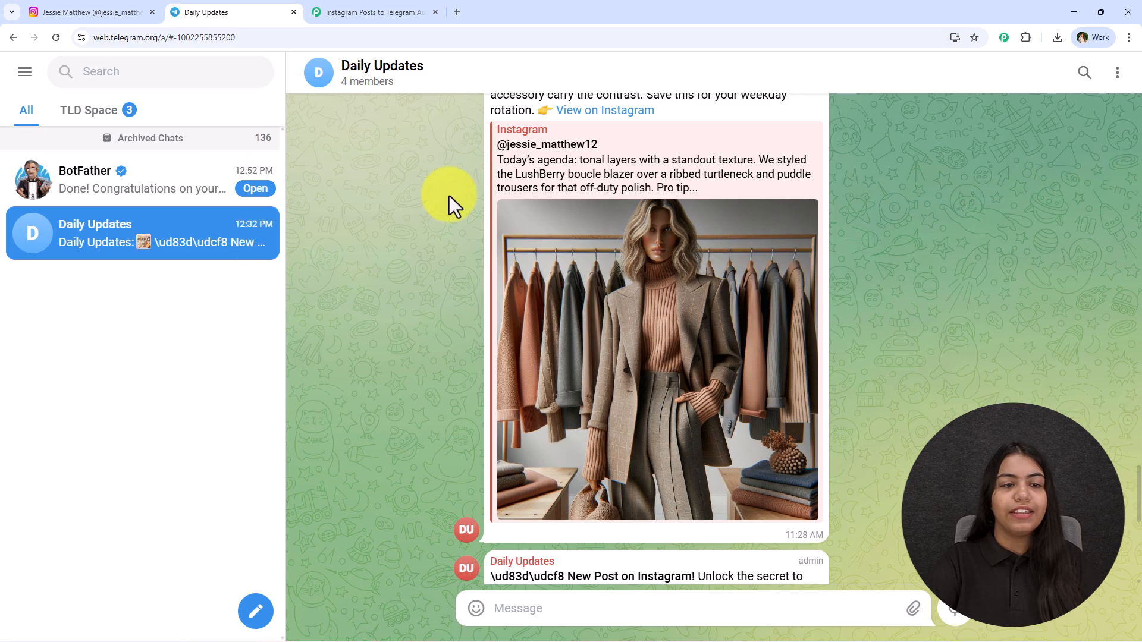
left_click(395, 94)
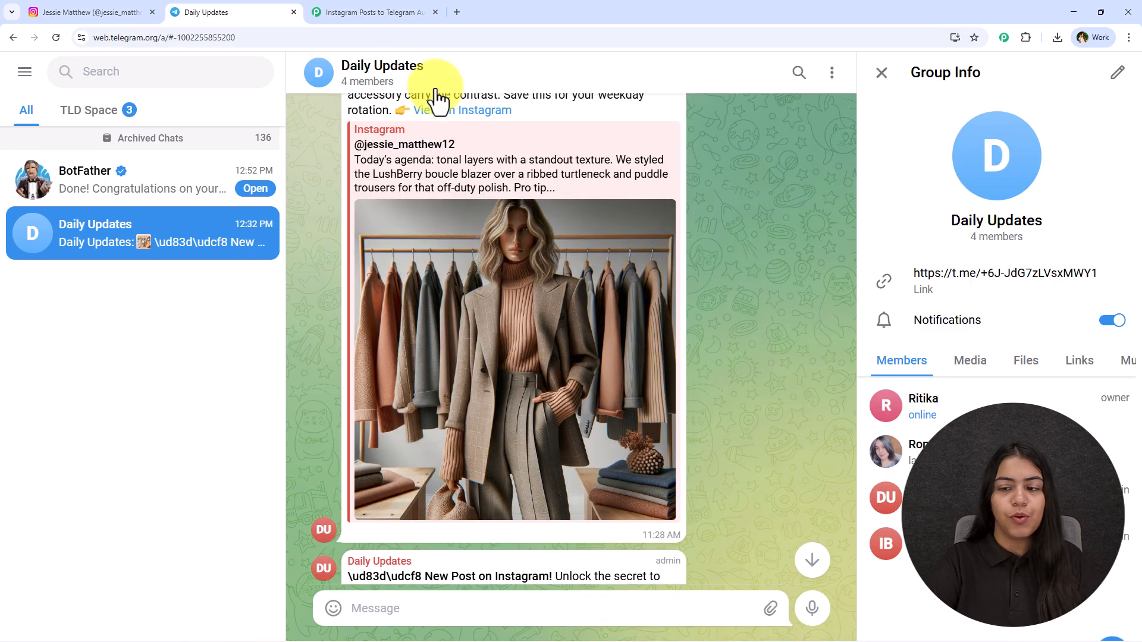
left_click(1114, 603)
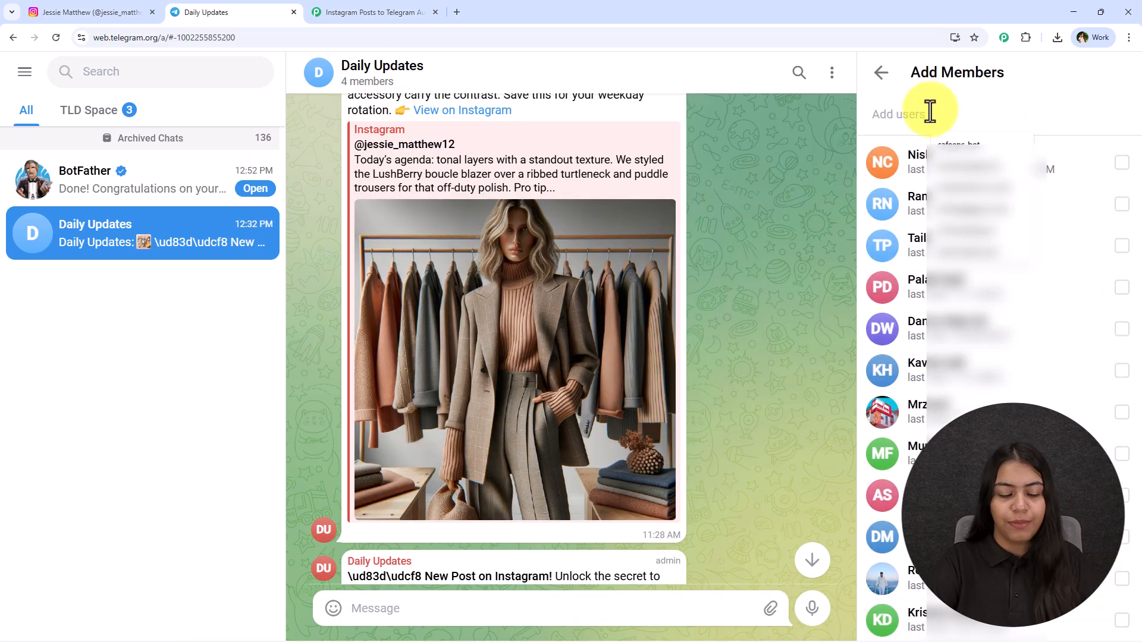
left_click(924, 115)
key("ctrl+v")
left_click(915, 192)
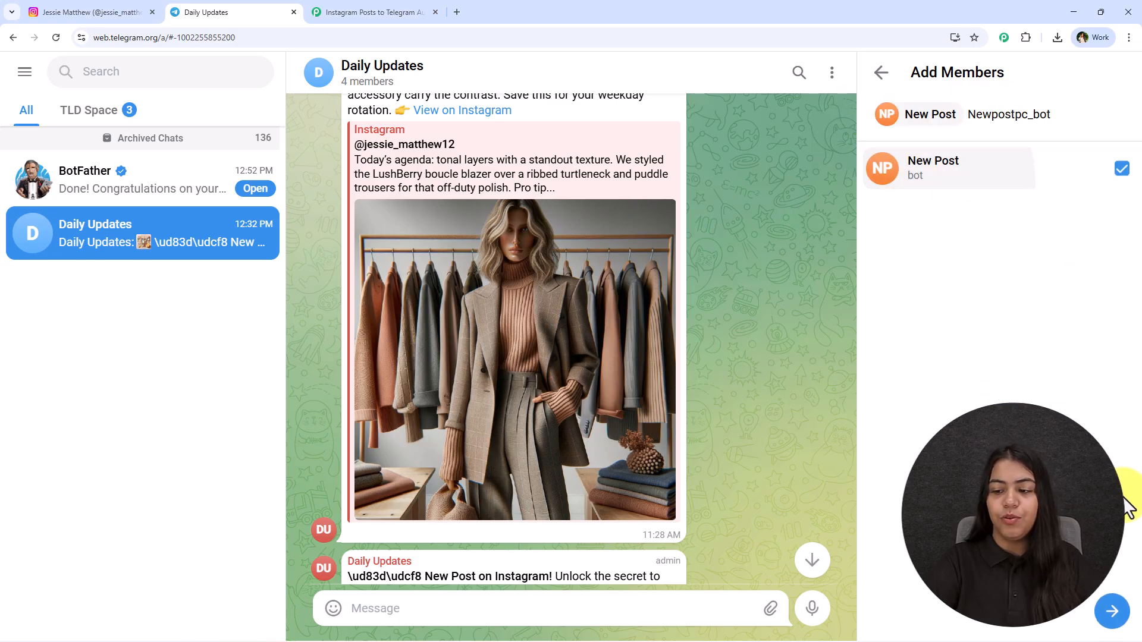
left_click(1112, 612)
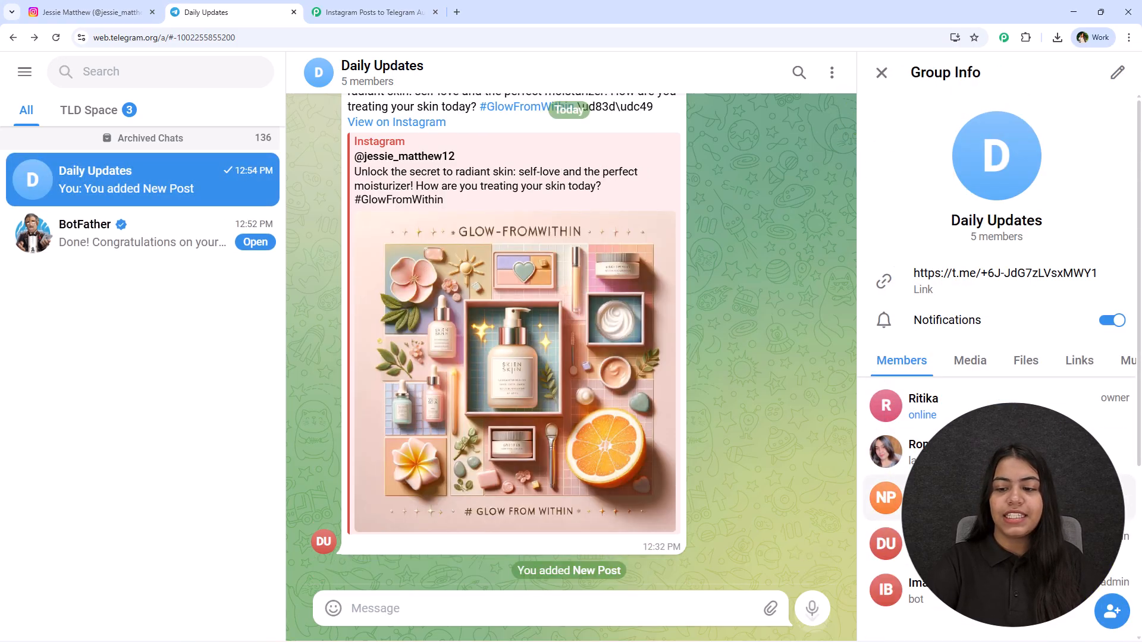
Step: Look for role options on the New Post bot in the member list, reload Telegram, and check the bot's role in the group
scroll(952, 419, "down", 4)
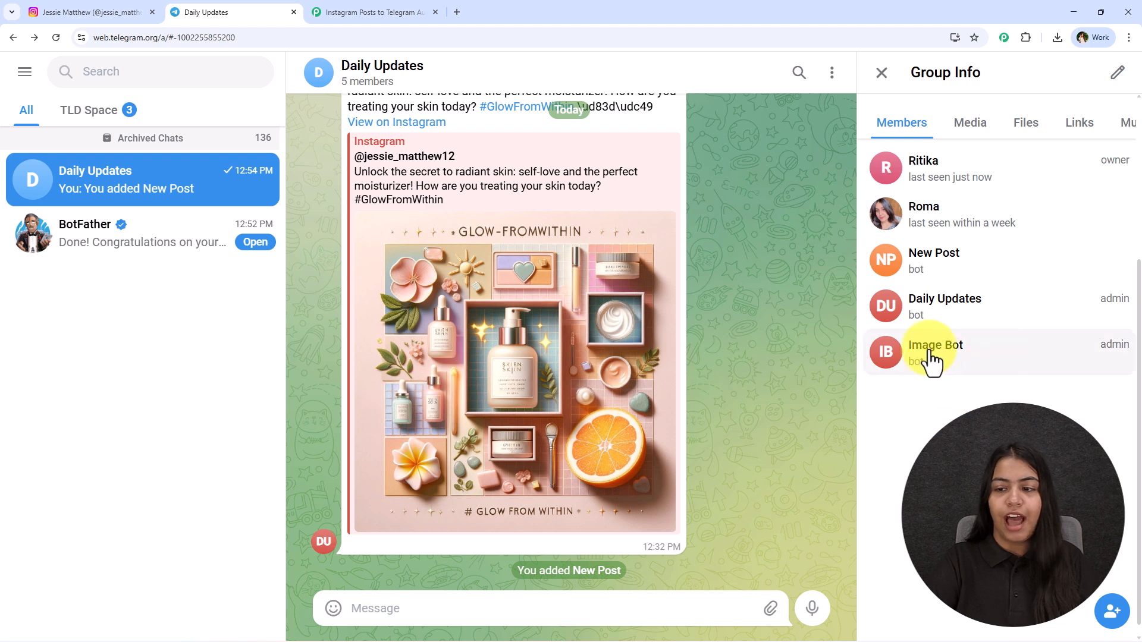
right_click(950, 266)
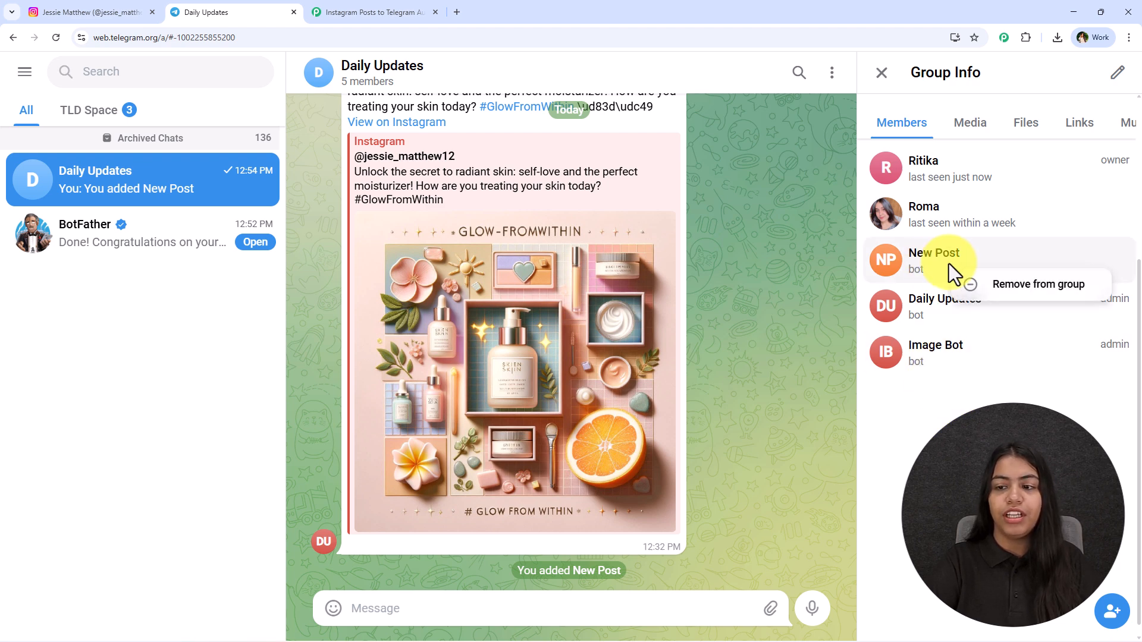
left_click(932, 258)
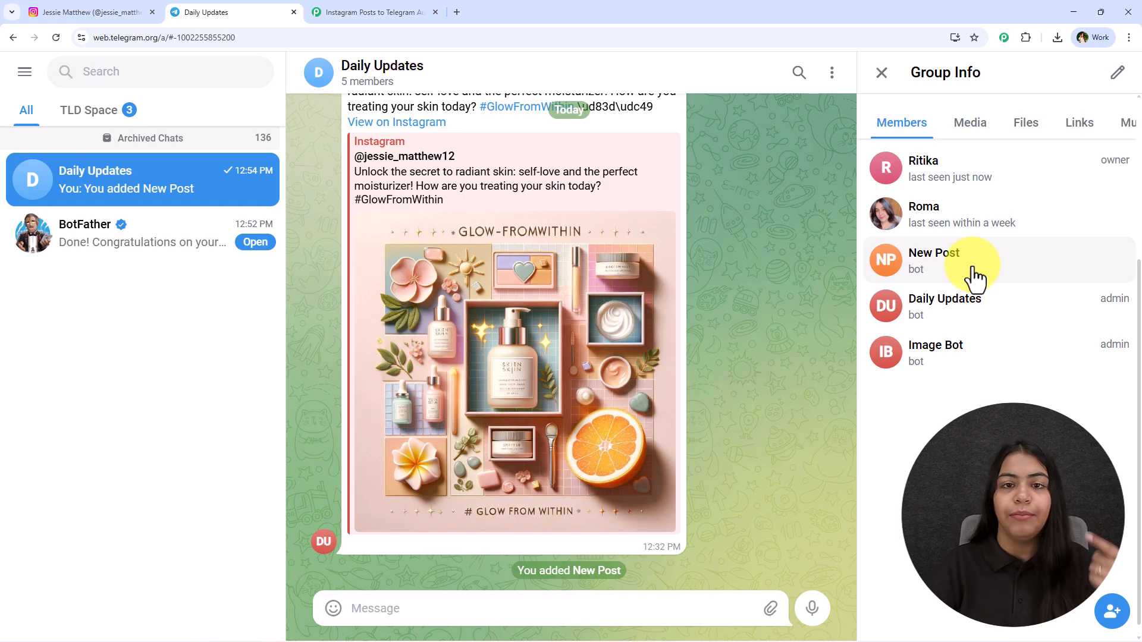
scroll(970, 262, "down", 1)
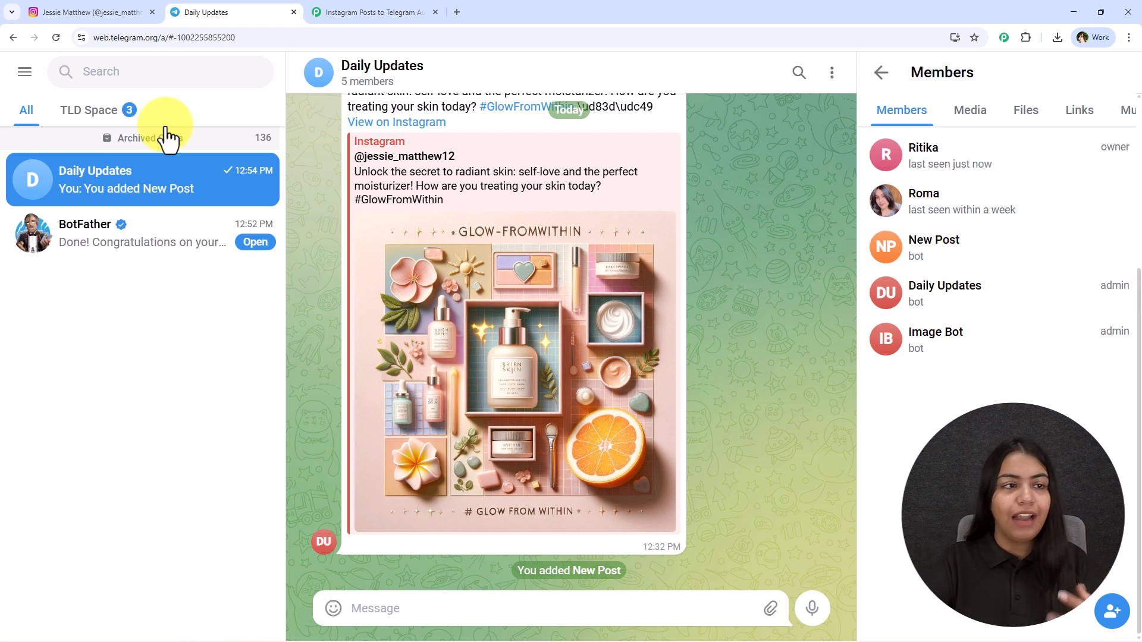
left_click(57, 38)
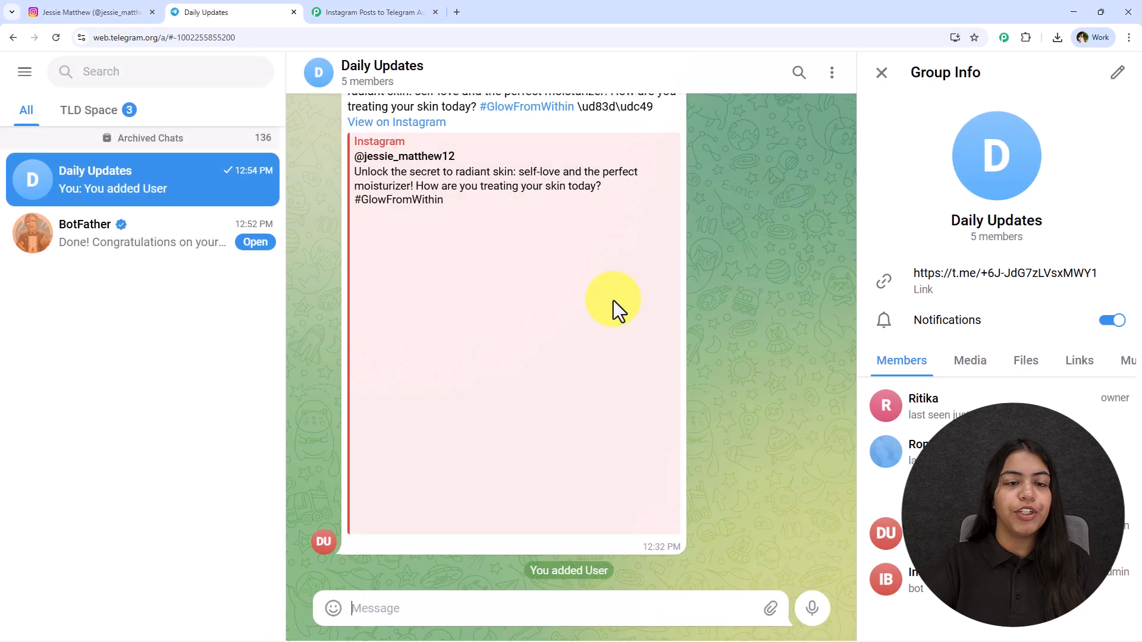
scroll(987, 470, "down", 4)
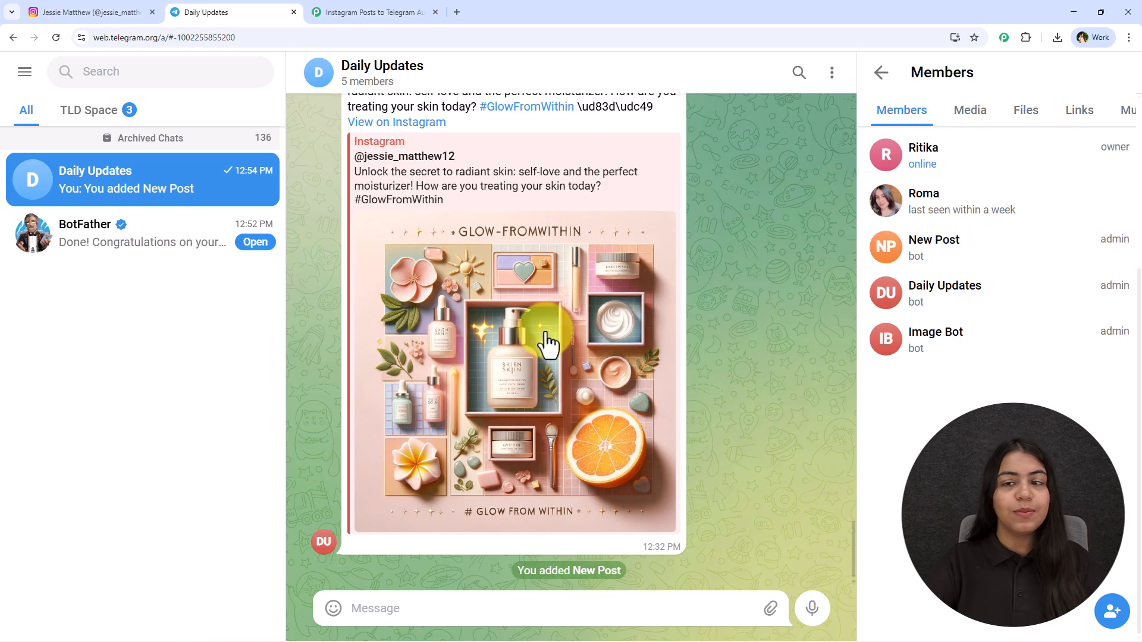
left_click(873, 76)
left_click(882, 80)
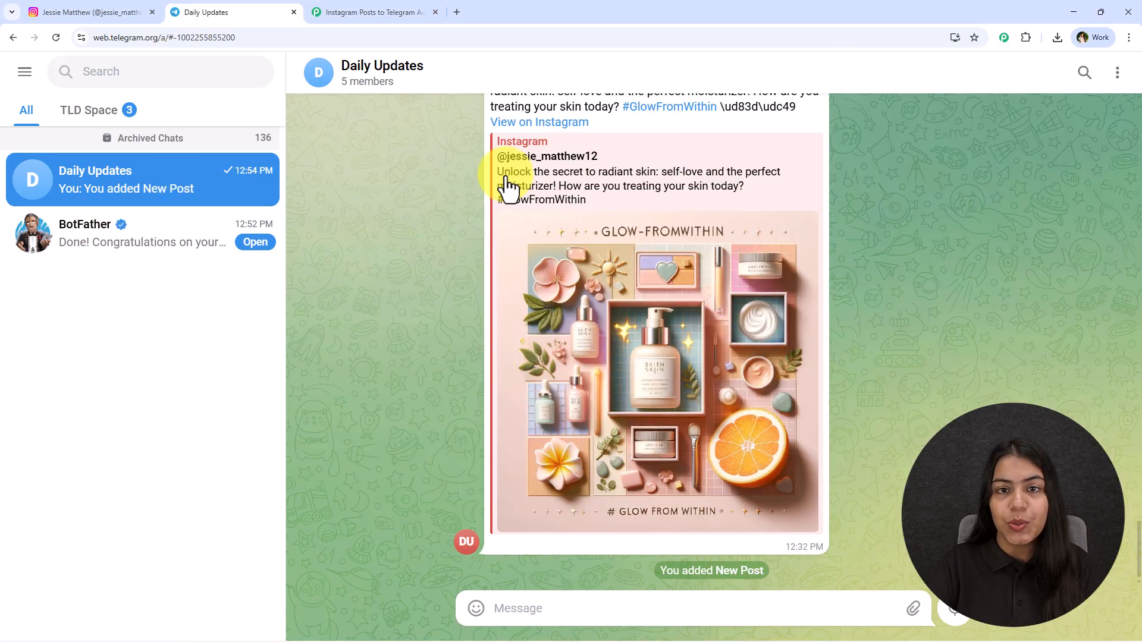
left_click(244, 36)
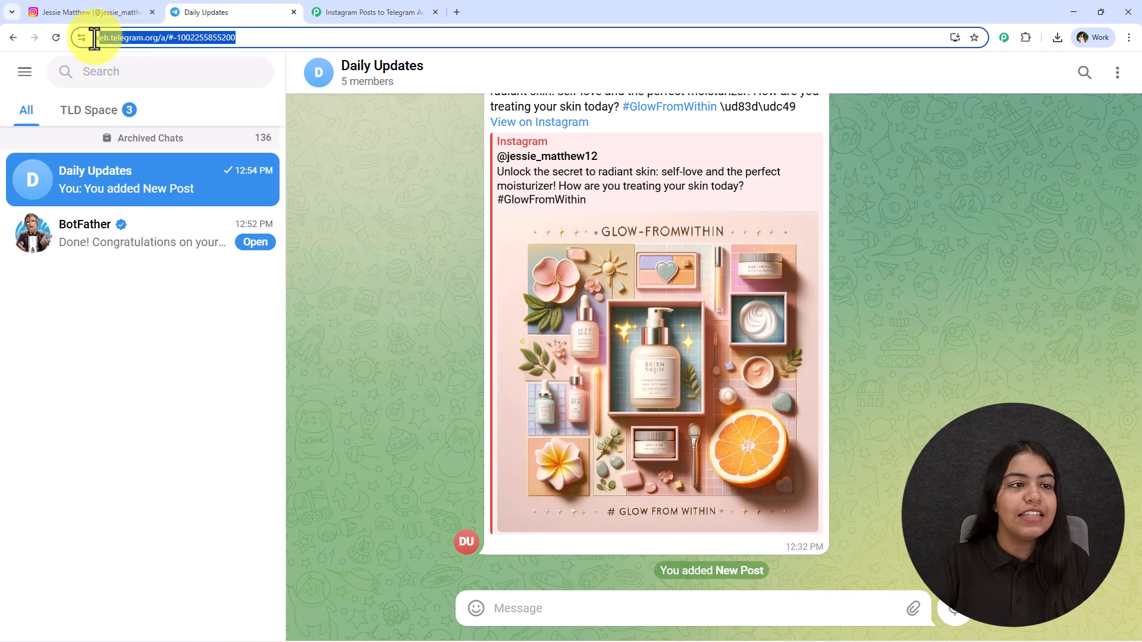
left_click(279, 38)
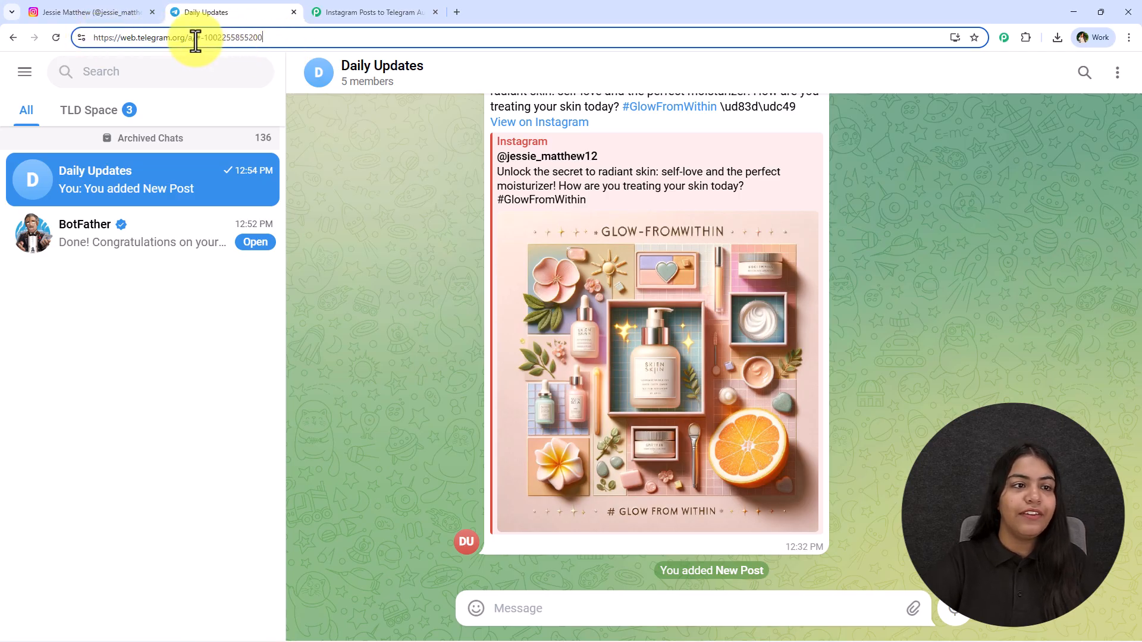
left_click_drag(202, 37, 284, 49)
key("ctrl+c")
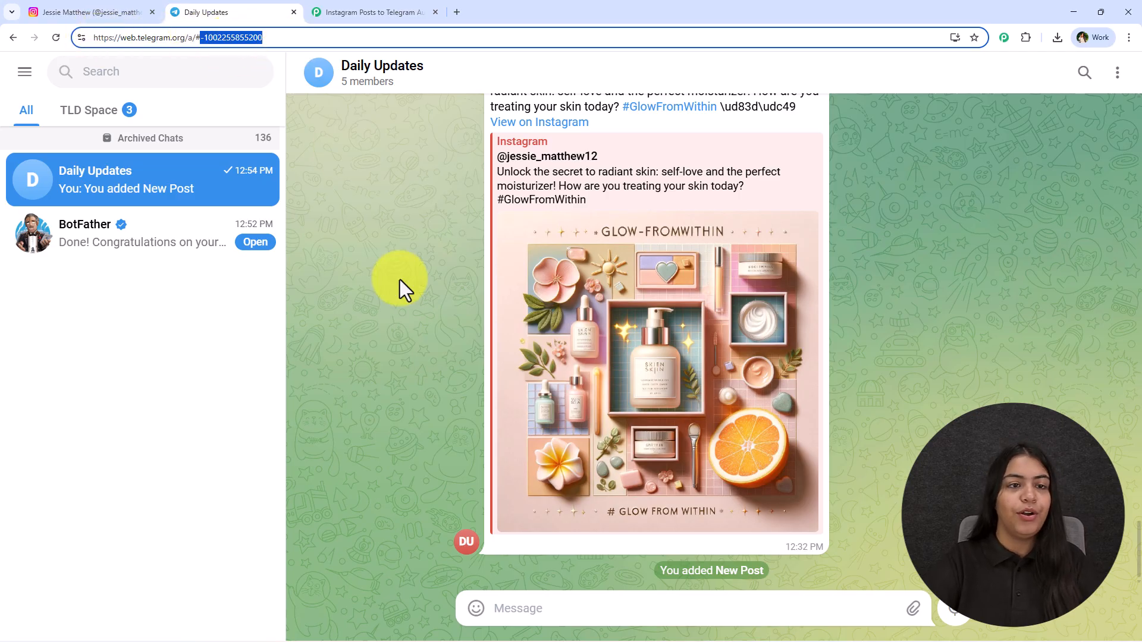
left_click(395, 11)
left_click(679, 333)
key("ctrl+v")
key("ctrl+a")
key("ctrl+v")
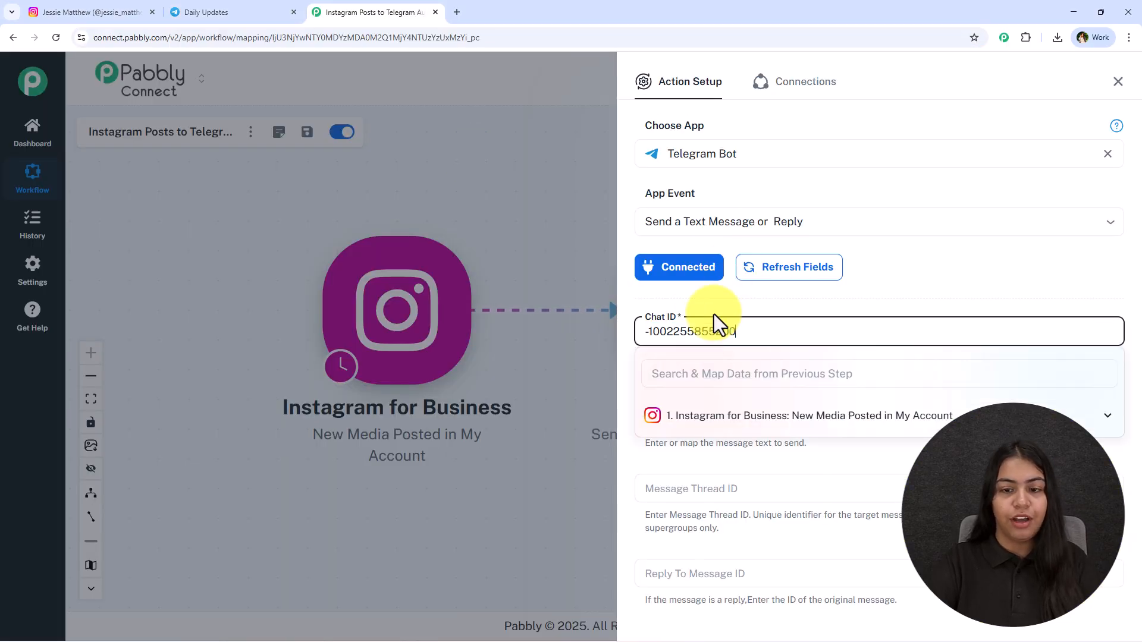
left_click(714, 314)
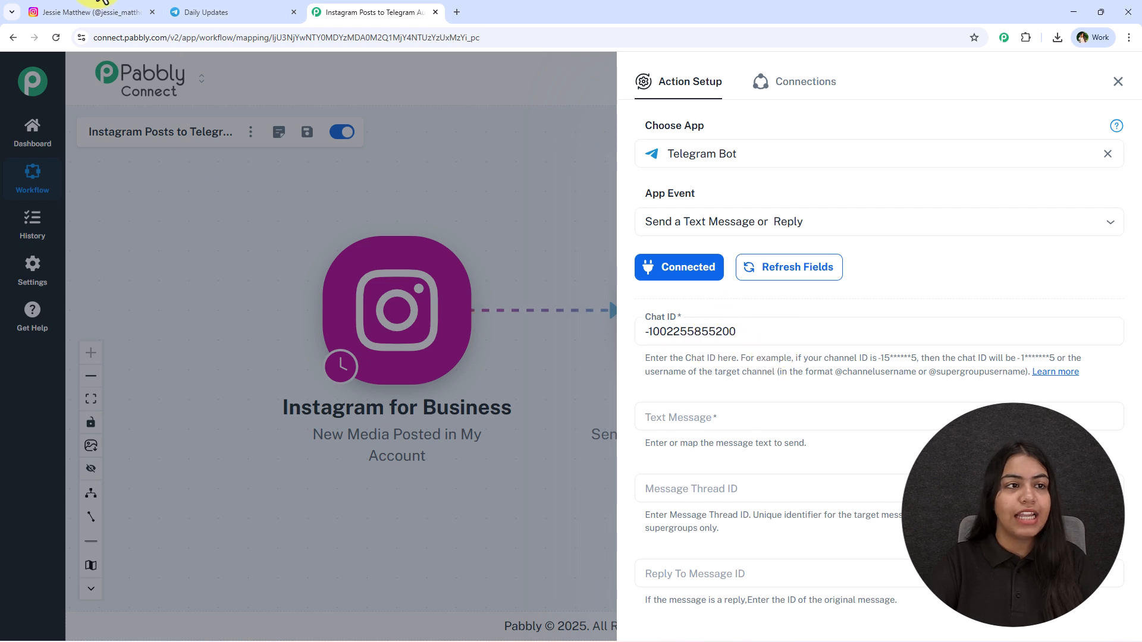
Step: Return to Telegram and examine which web version letter the Daily Updates group's address uses
left_click(238, 12)
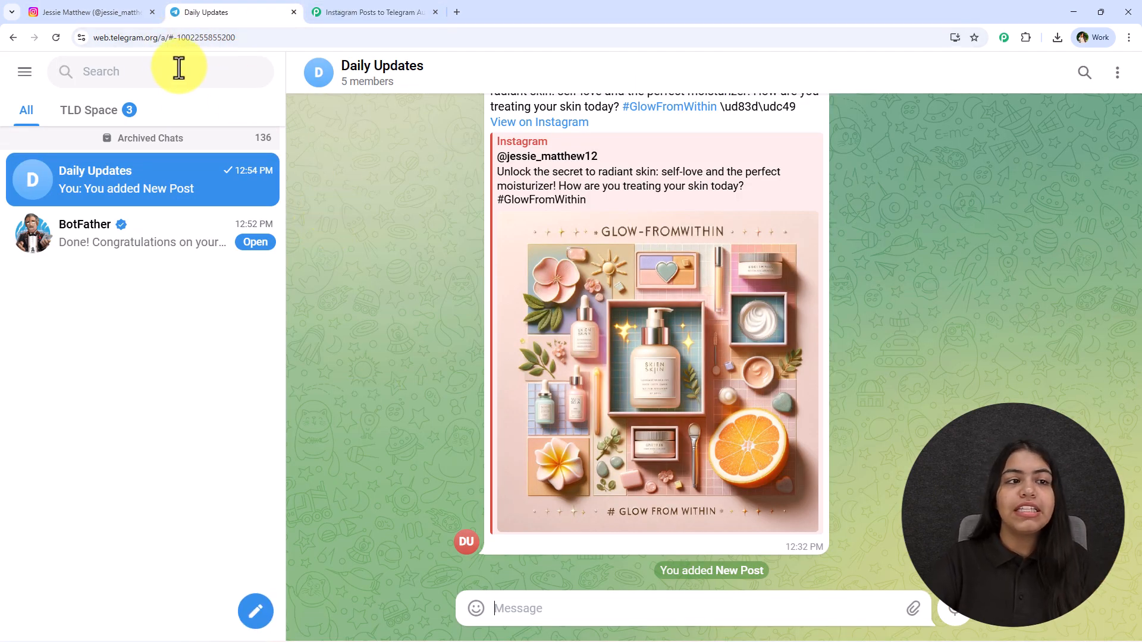
left_click(162, 39)
left_click_drag(170, 43, 166, 42)
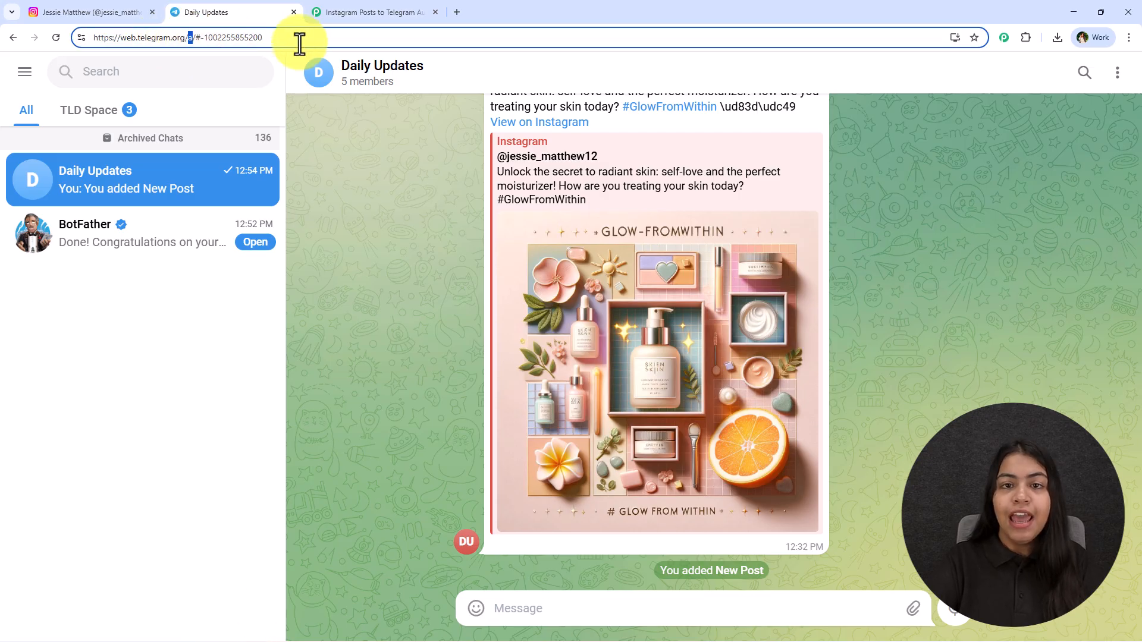
left_click(358, 199)
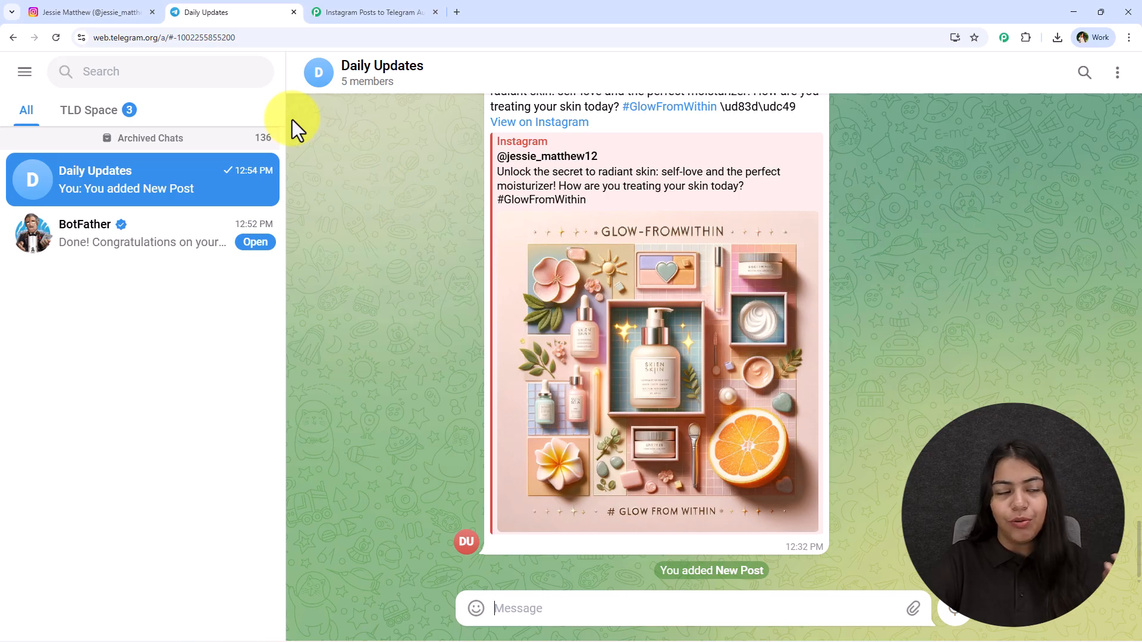
left_click(24, 71)
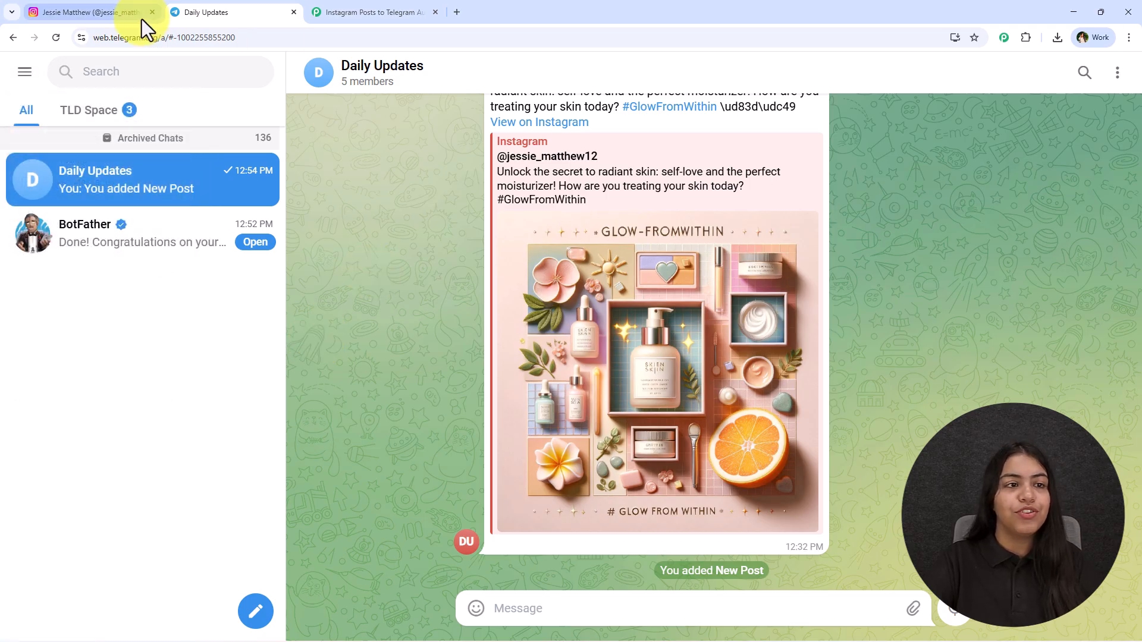
Step: Back in Pabbly Connect, paste the HTML "New Post from Pabbly!" template with {{caption}} and a {{post_link}} "Check it out on Instagram" link into Text Message
left_click(383, 11)
scroll(738, 434, "down", 3)
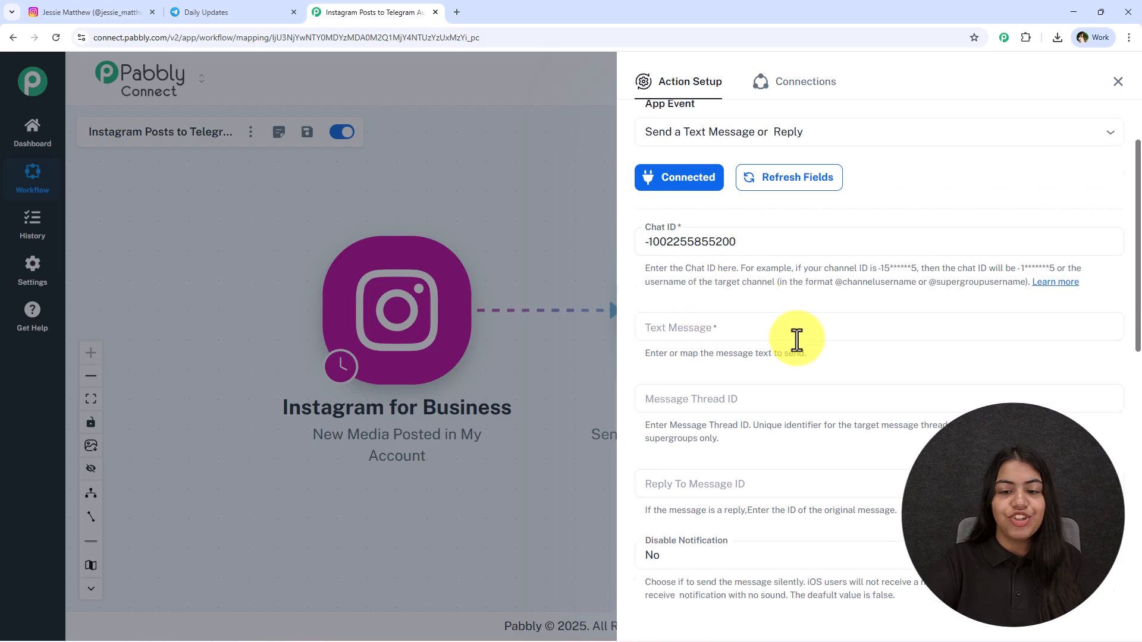
left_click(726, 241)
type("<b>📷 New Post from Pabbly!</b> {{caption}} 👉 <a href=\"{{post_link}}\">Check it out on Instagram</a>")
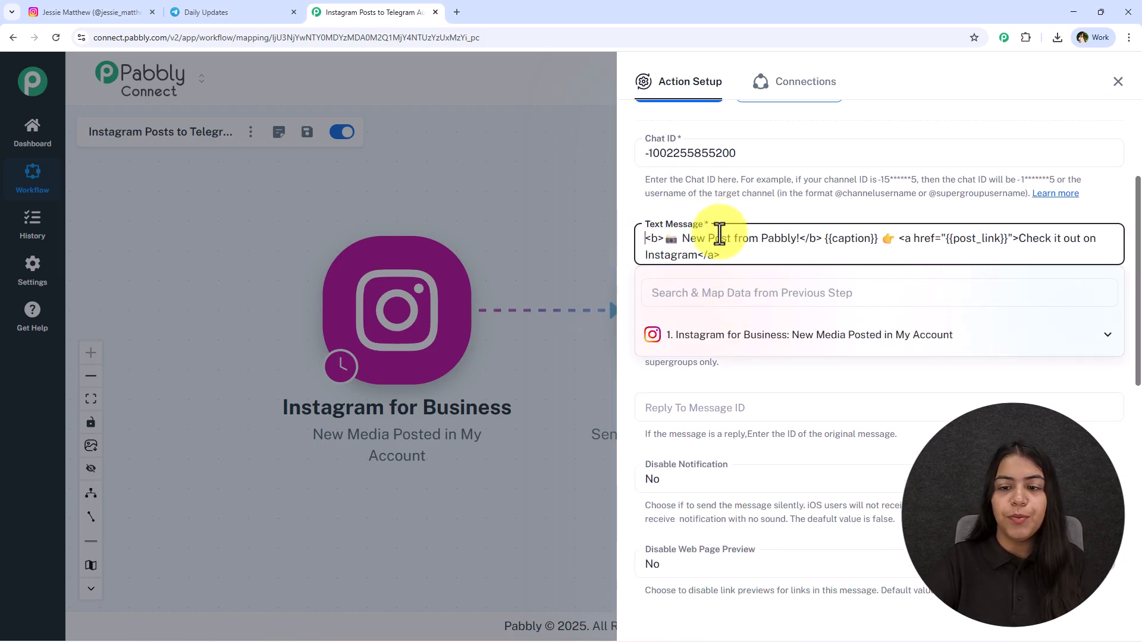
left_click_drag(829, 238, 880, 247)
left_click(827, 241)
type("xyz")
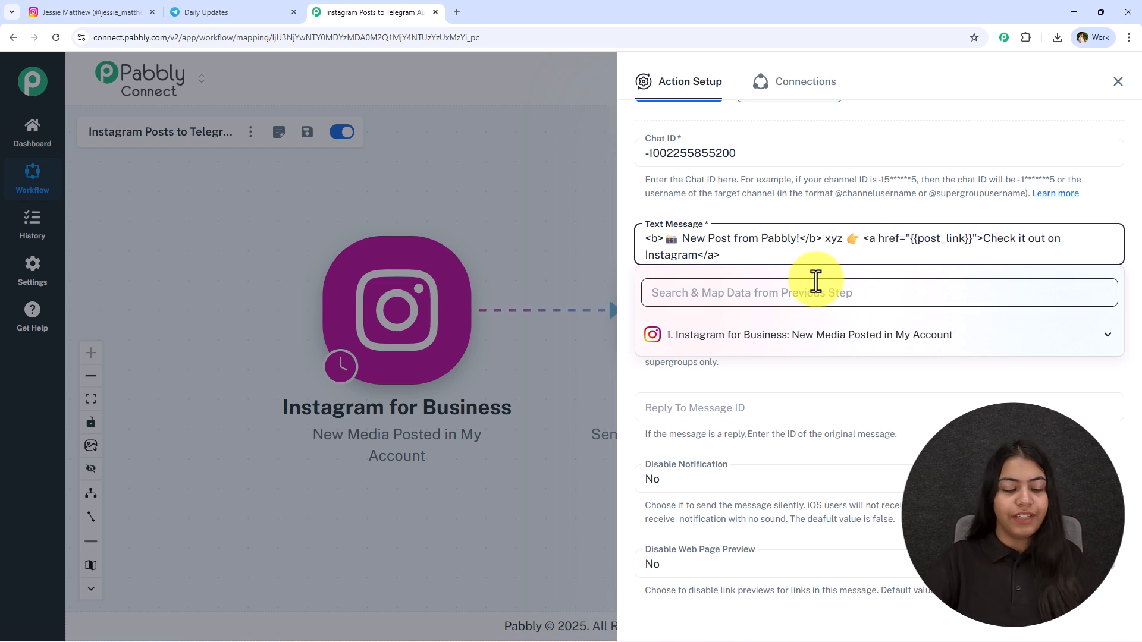
key("ctrl+z")
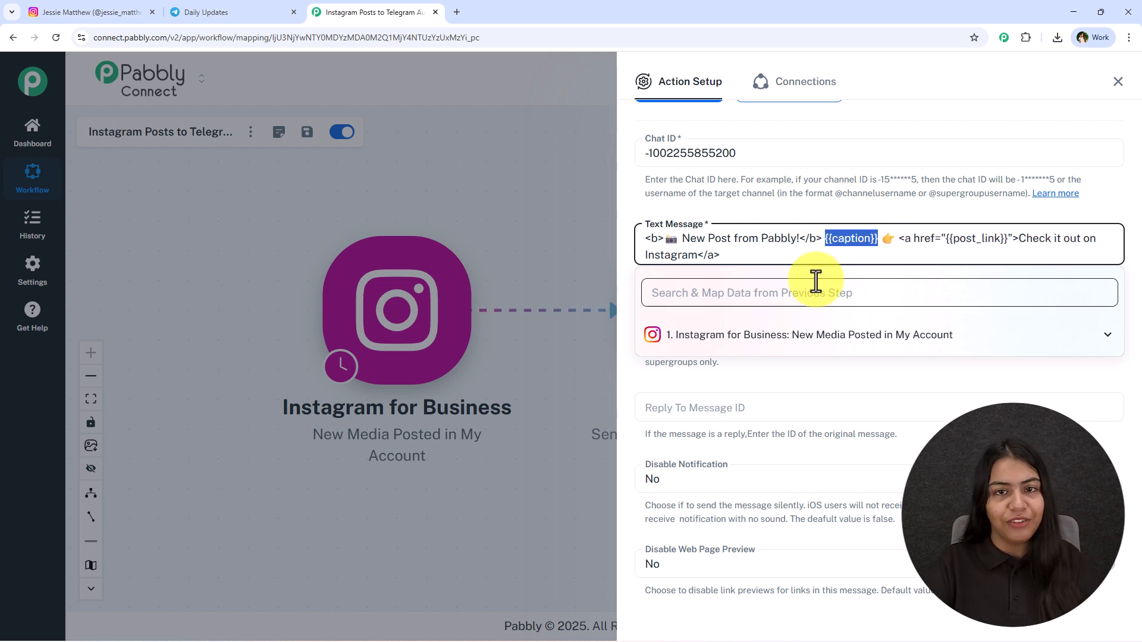
Step: Replace the {{caption}} placeholder in the text message with the mapped res1 caption from the Instagram for Business trigger
left_click(830, 342)
scroll(910, 429, "down", 3)
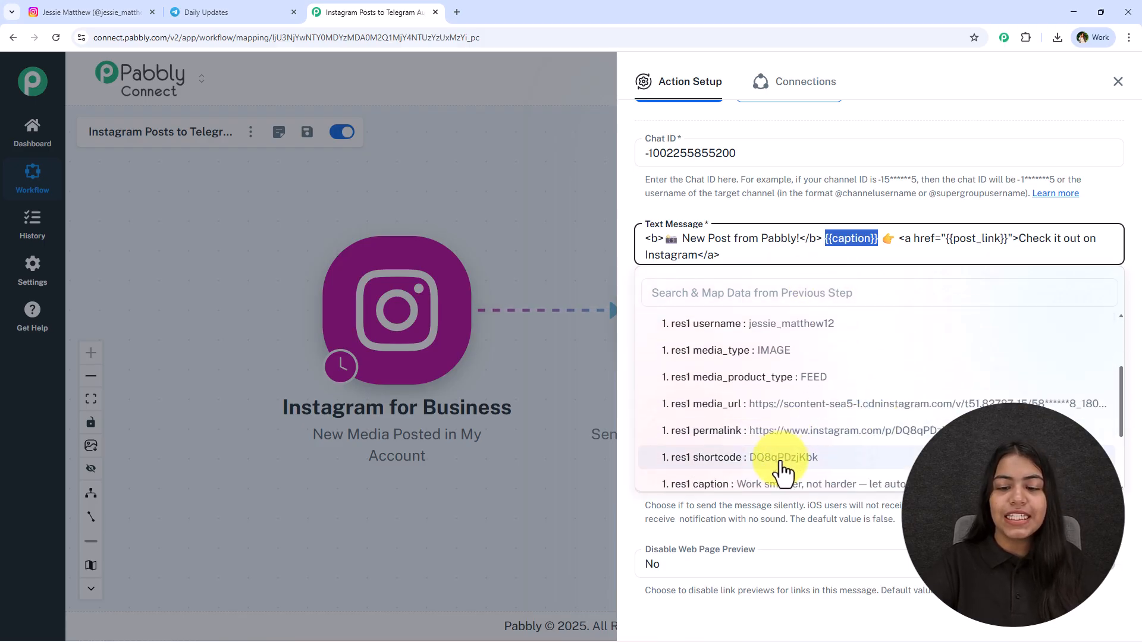
left_click(773, 485)
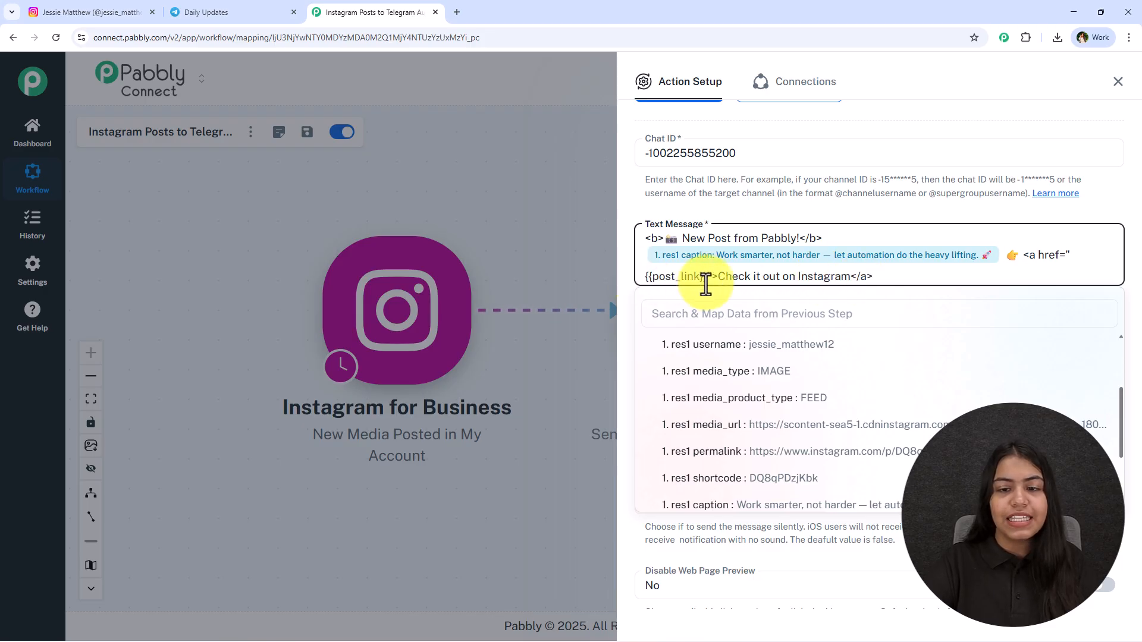
left_click(778, 220)
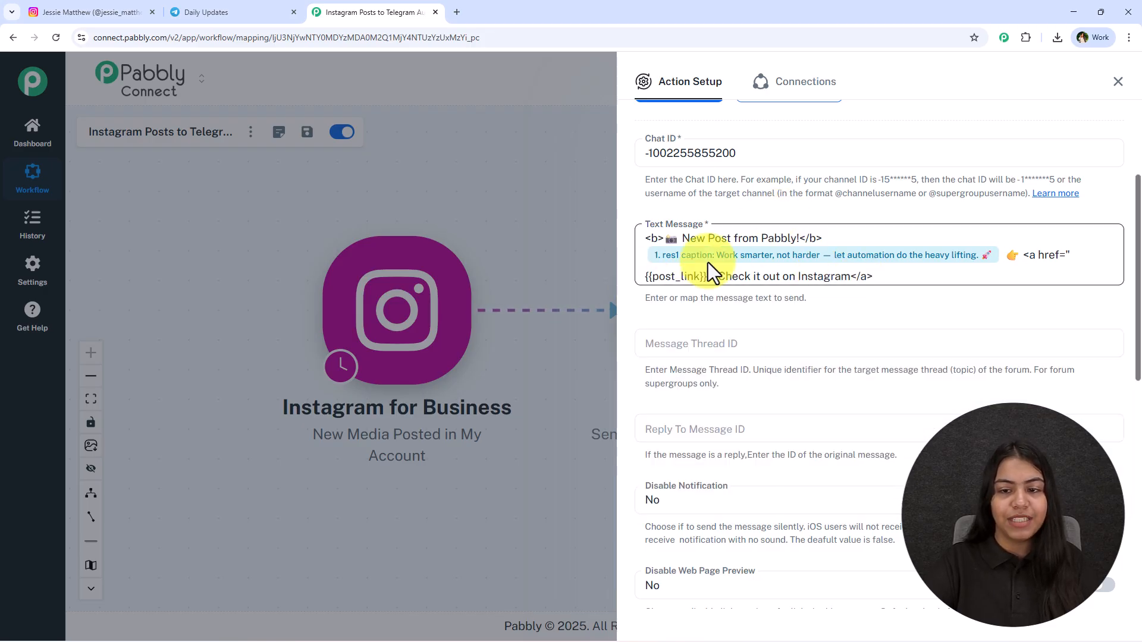
Step: Replace the {{post_link}} placeholder in the text message with the mapped res1 permalink from the Instagram for Business trigger
left_click(706, 277)
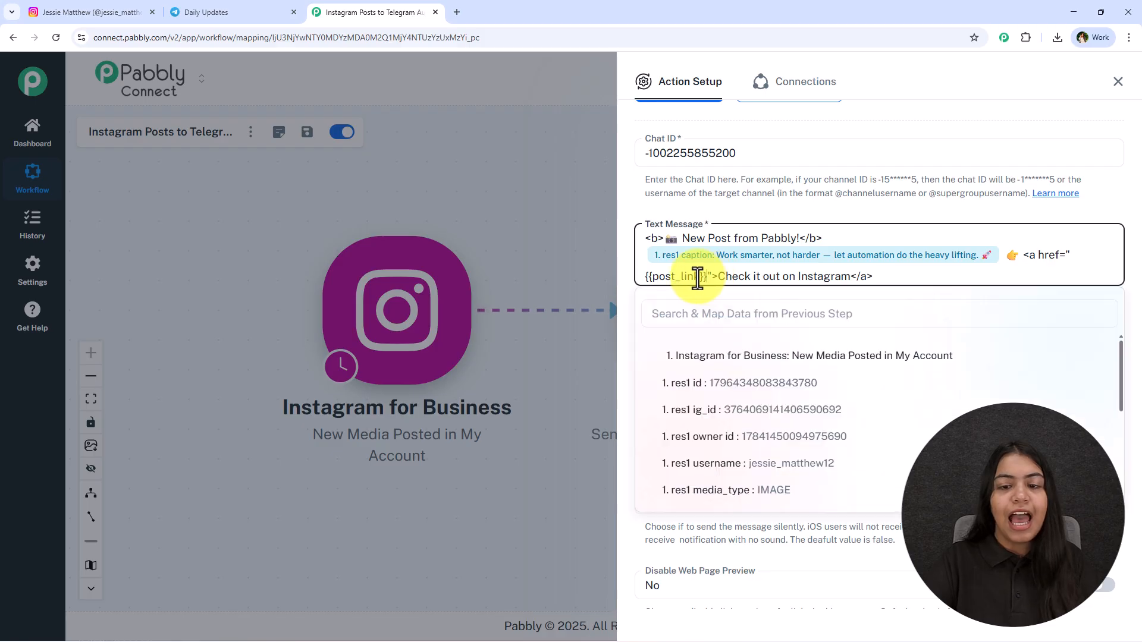
left_click(1004, 257)
left_click(934, 213)
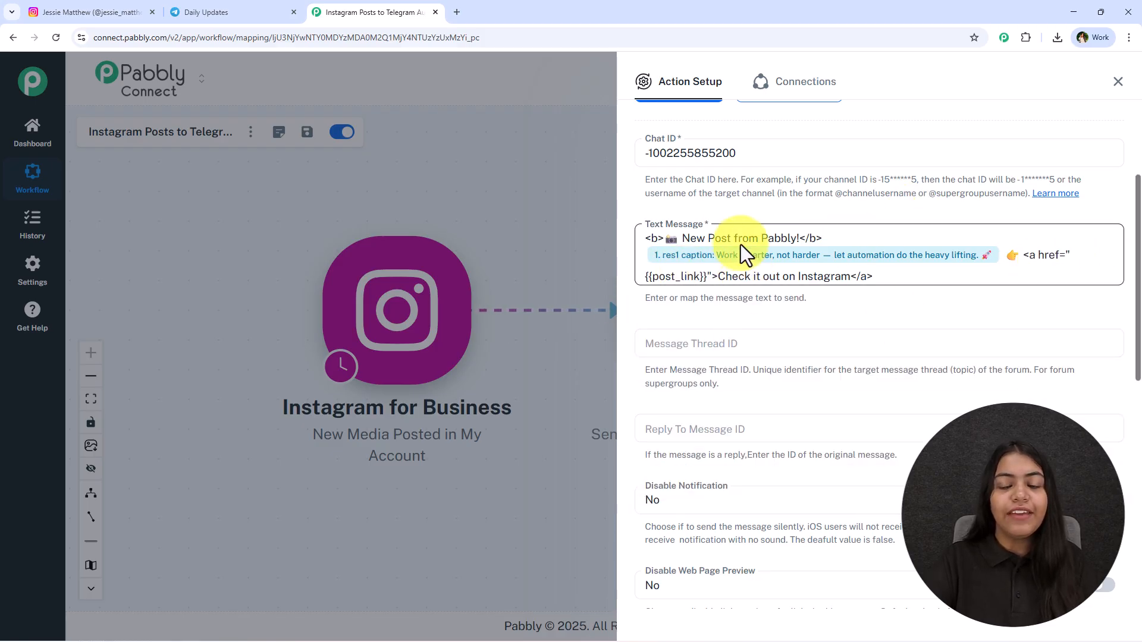
left_click(706, 277)
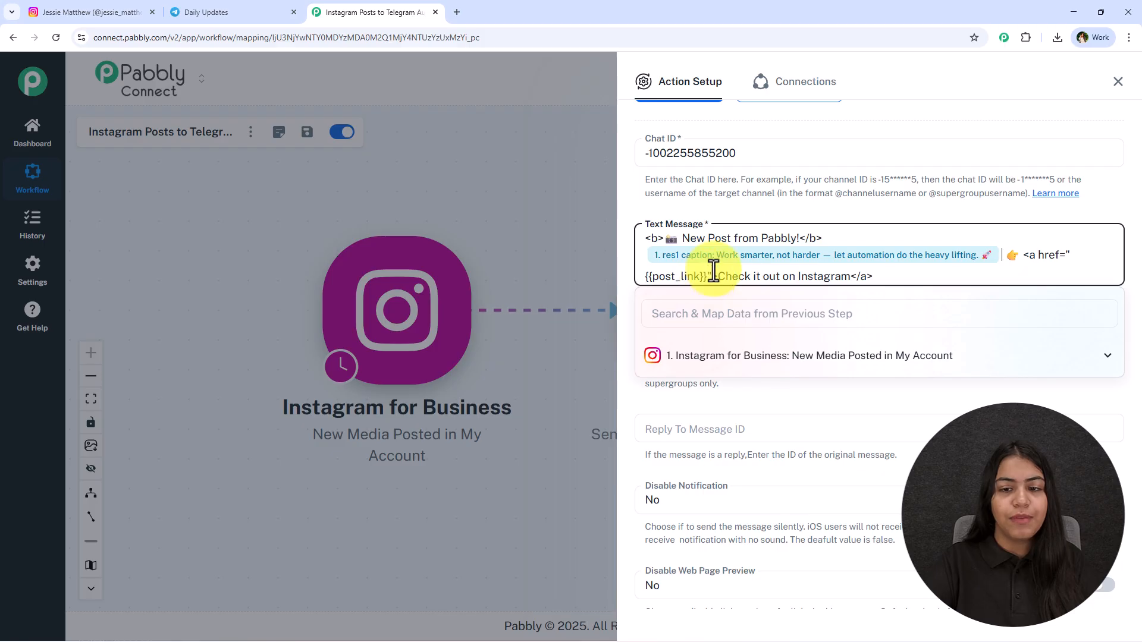
key("ctrl+a")
double_click(705, 276)
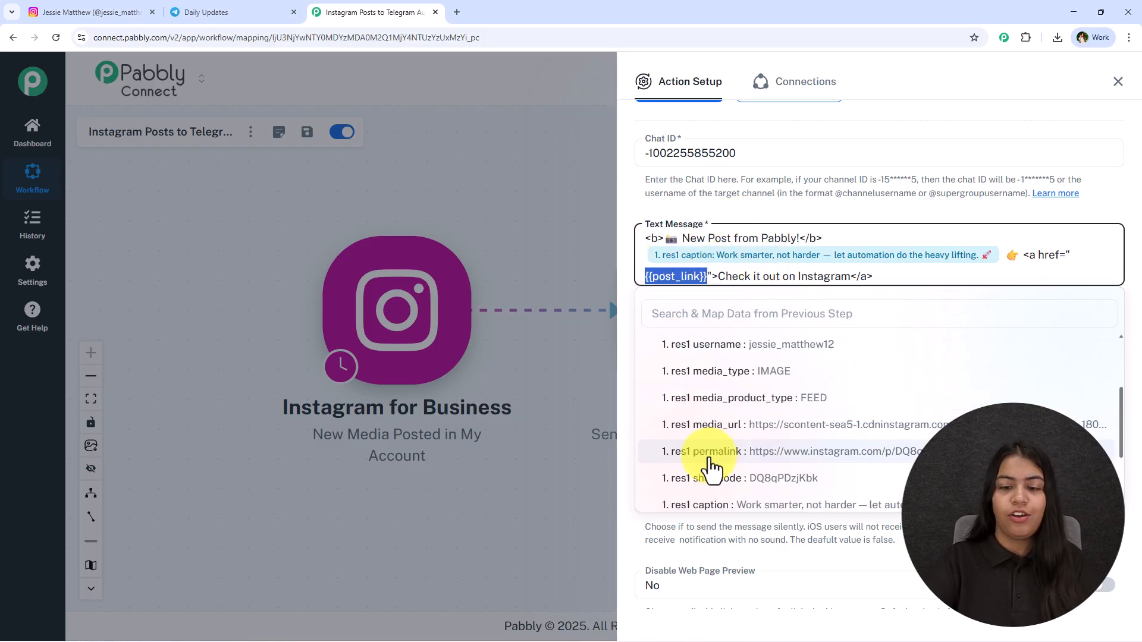
left_click(730, 463)
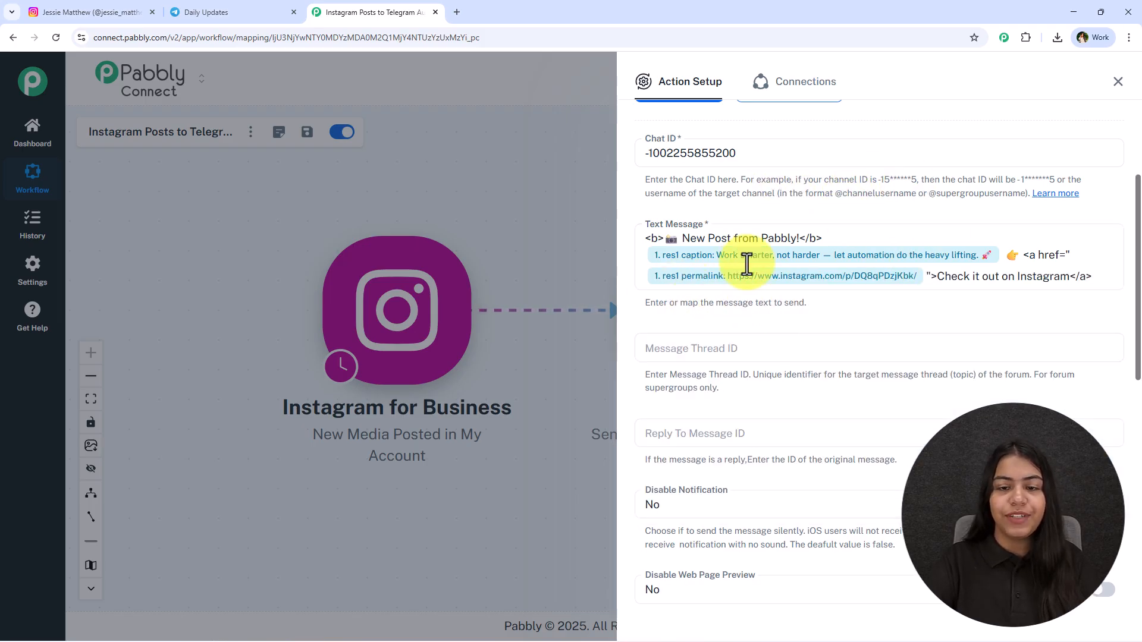
Step: Save the Telegram Bot action while sending a test request, and close the action setup
scroll(918, 339, "down", 1)
scroll(763, 398, "down", 7)
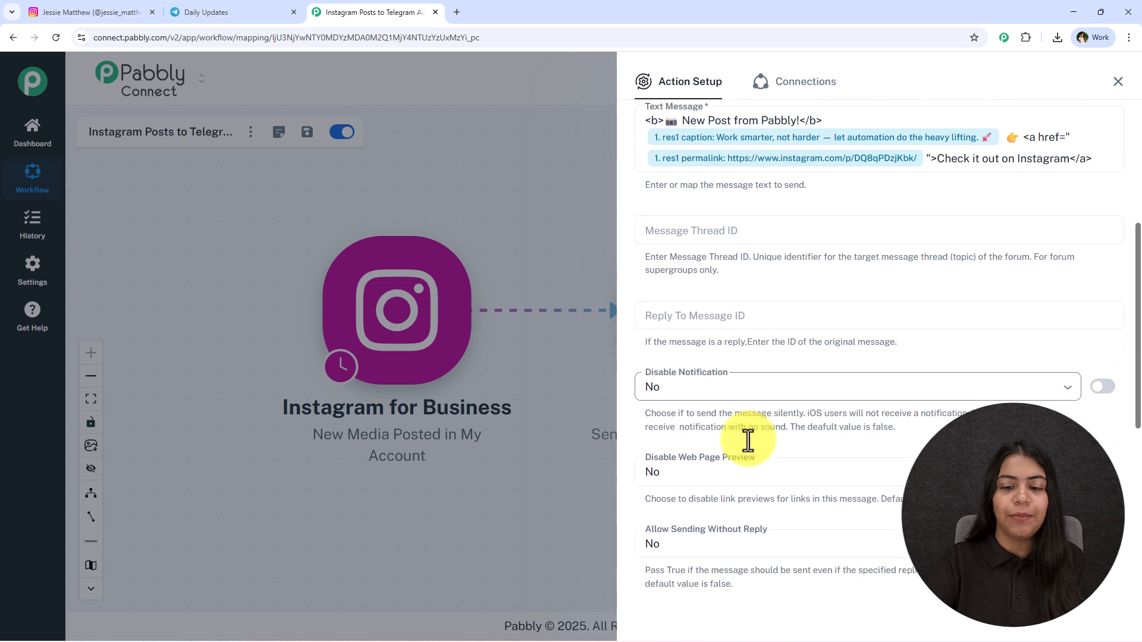
scroll(727, 352, "up", 6)
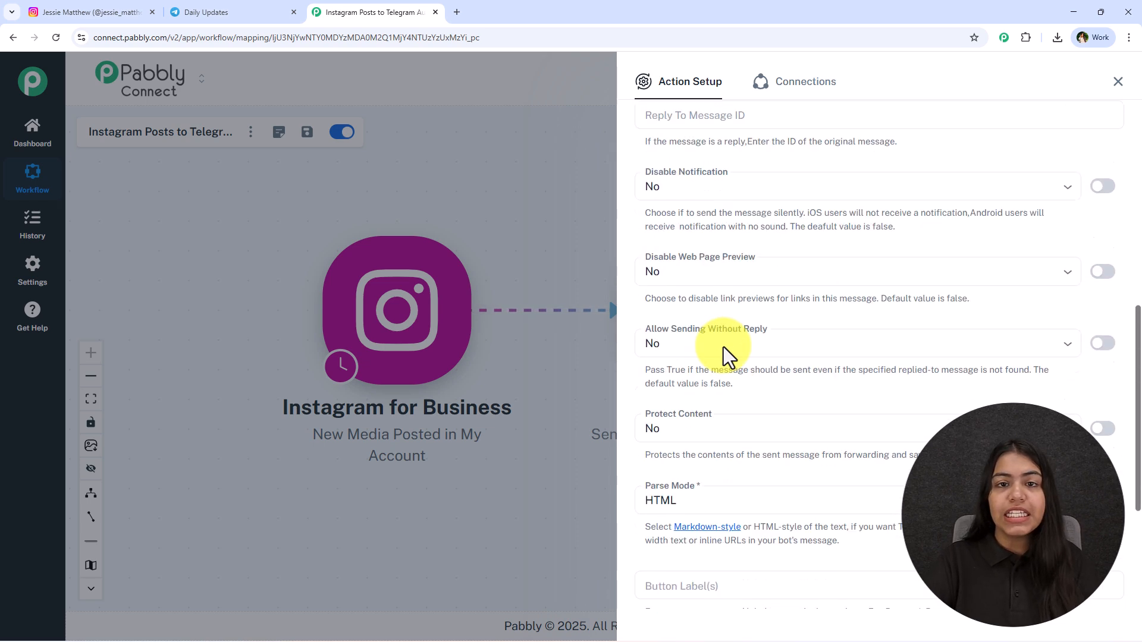
scroll(726, 353, "down", 2)
scroll(726, 360, "down", 1)
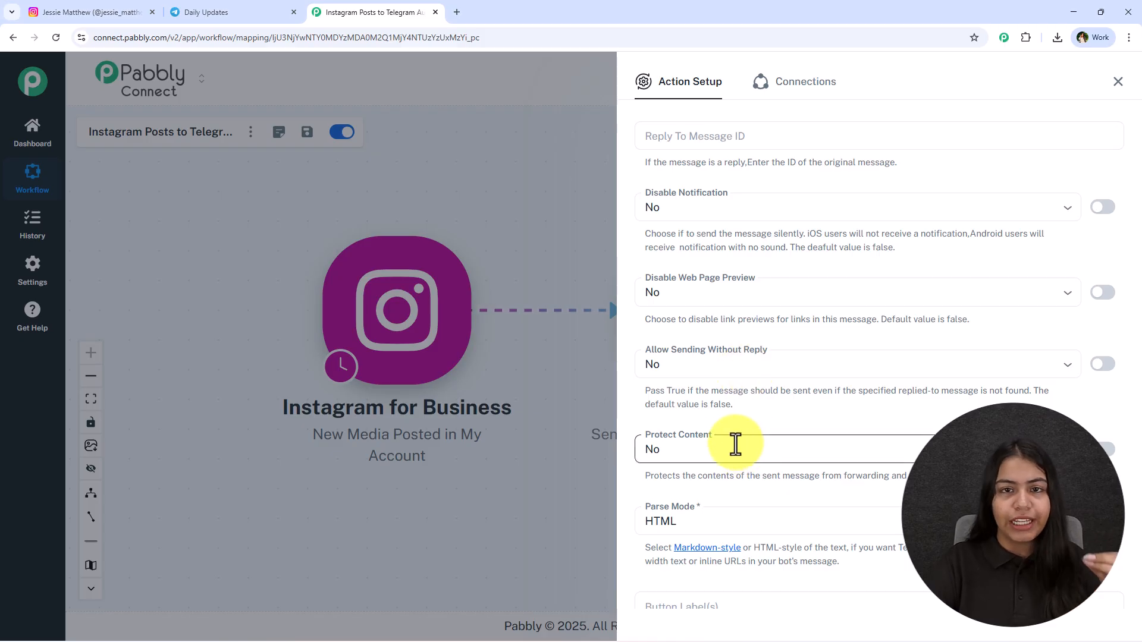
scroll(735, 447, "down", 4)
left_click(742, 547)
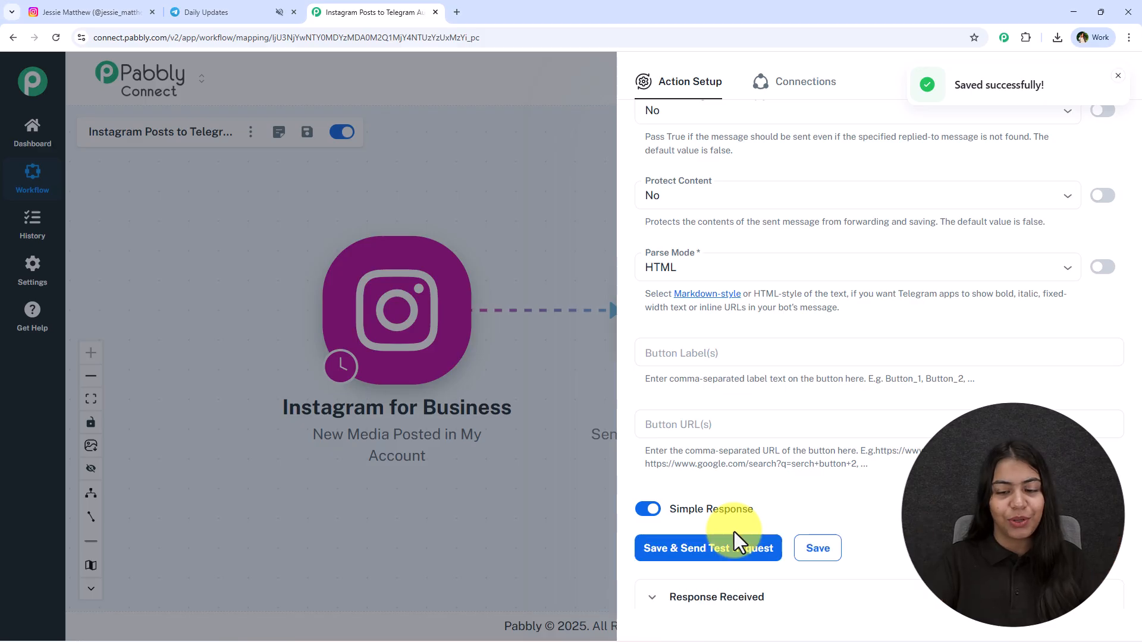
scroll(734, 512, "down", 6)
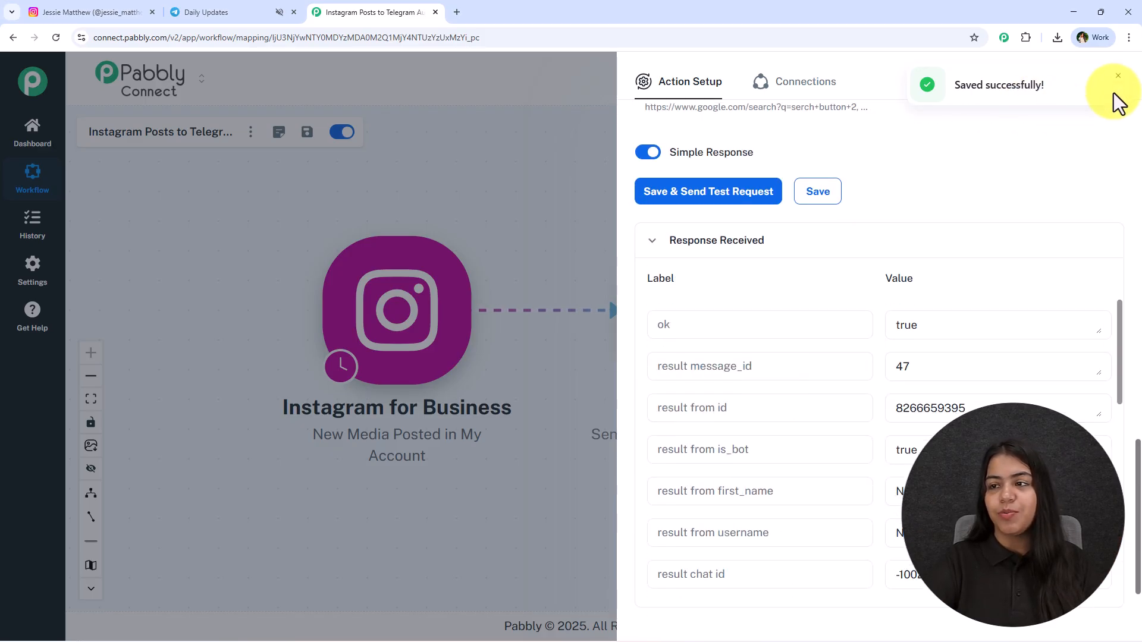
left_click(1119, 75)
left_click(607, 246)
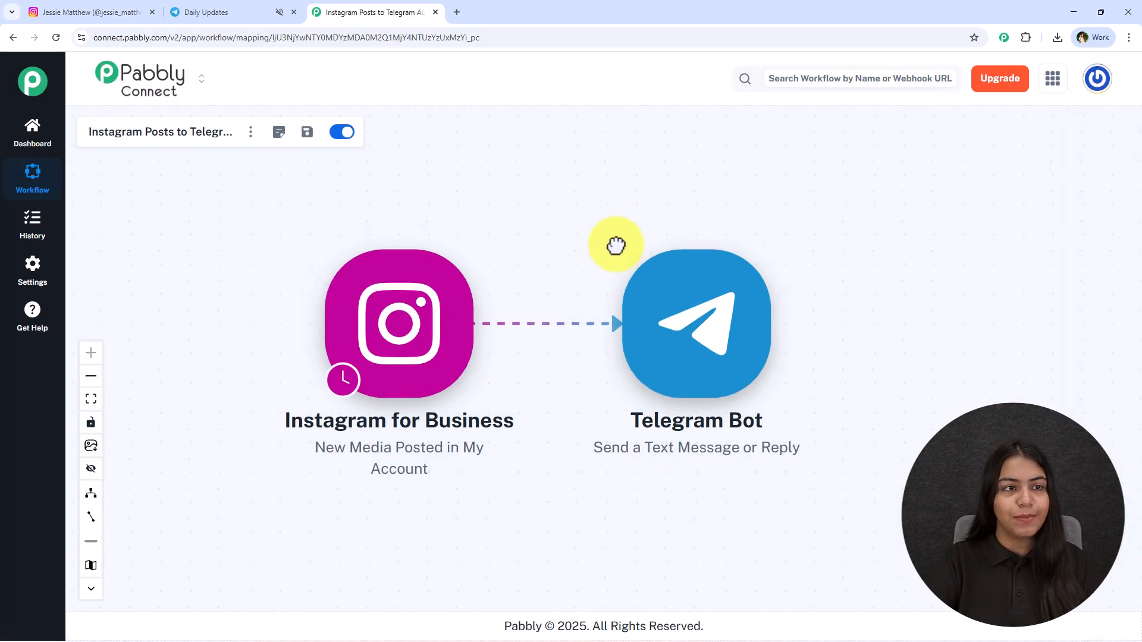
Step: Switch to Telegram, check the bot's message in the Daily Updates group, and test its "Check it out on Instagram" link
left_click(288, 7)
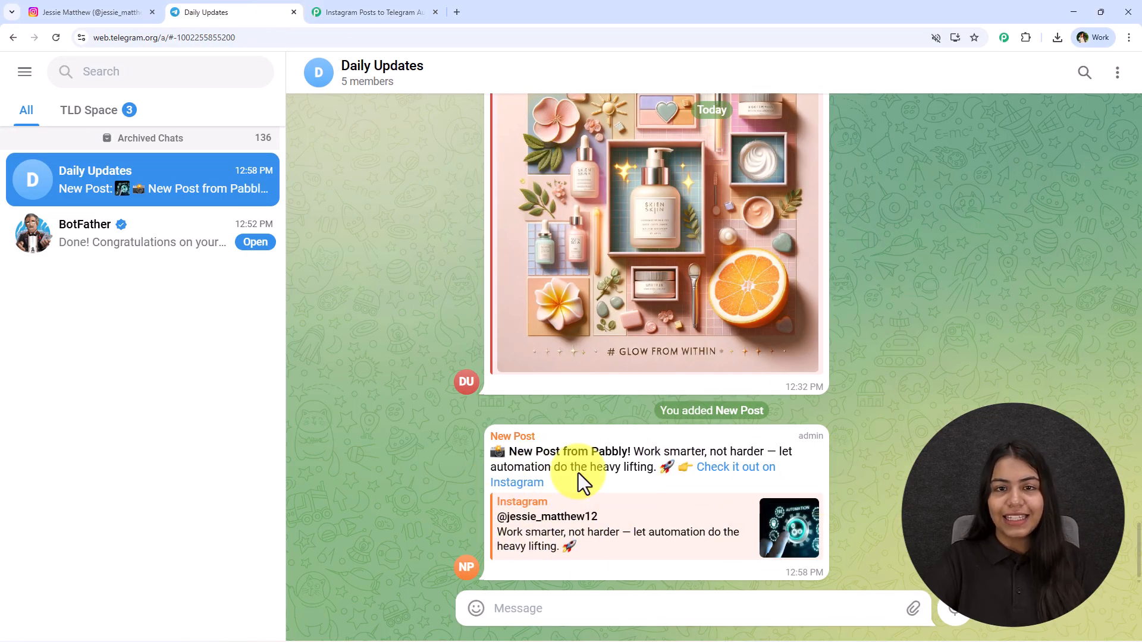
left_click_drag(479, 455, 763, 451)
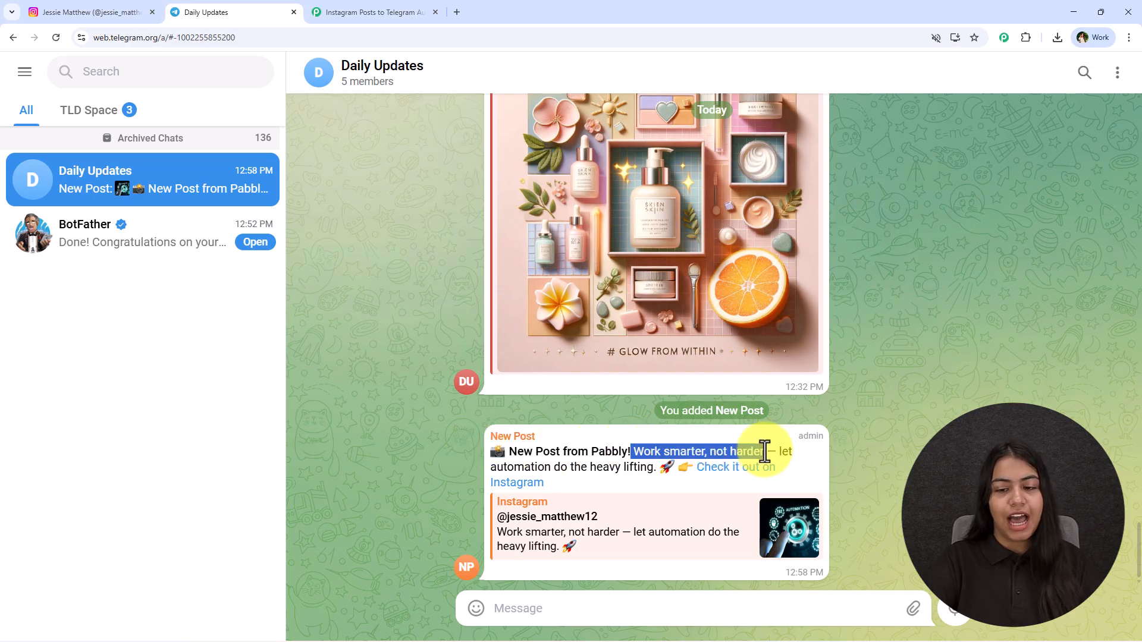
left_click(765, 451)
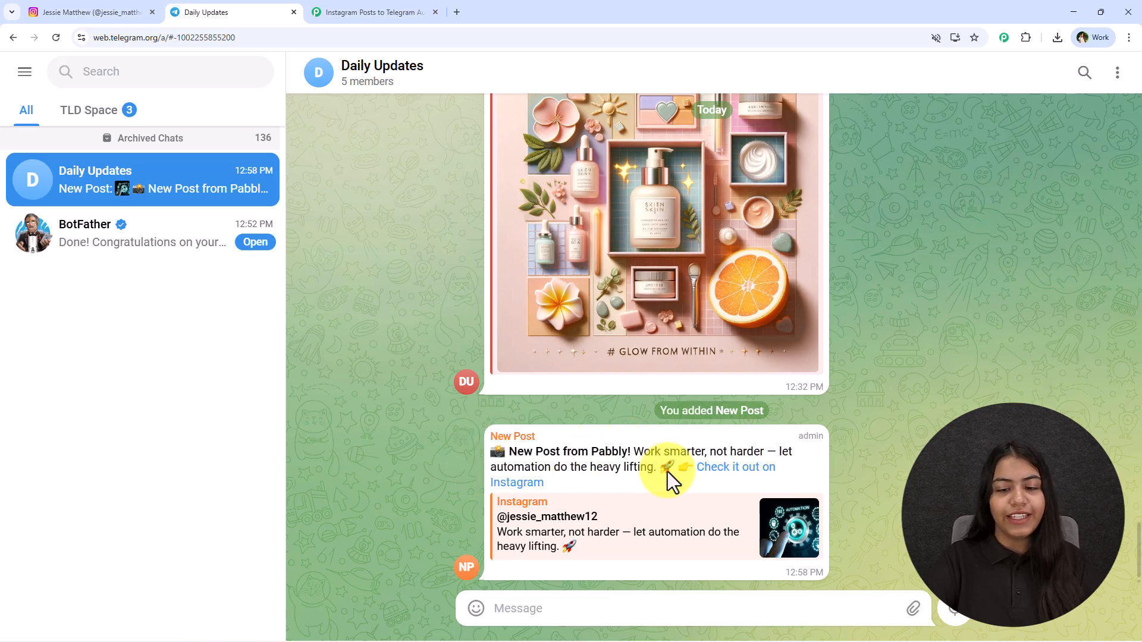
left_click(730, 476)
left_click(667, 389)
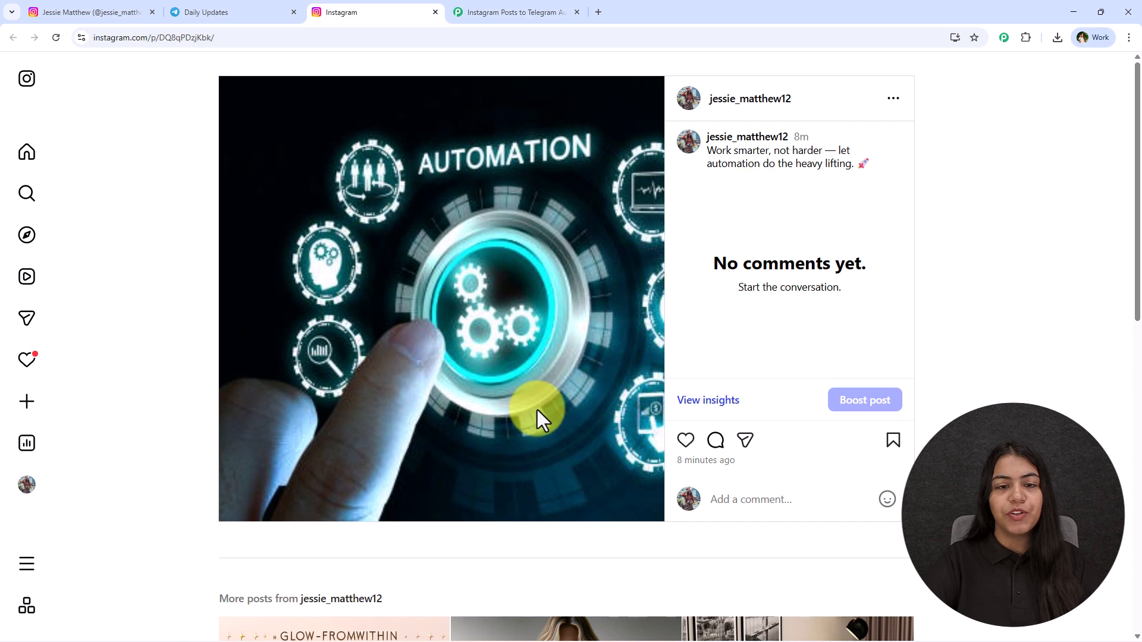
left_click(435, 12)
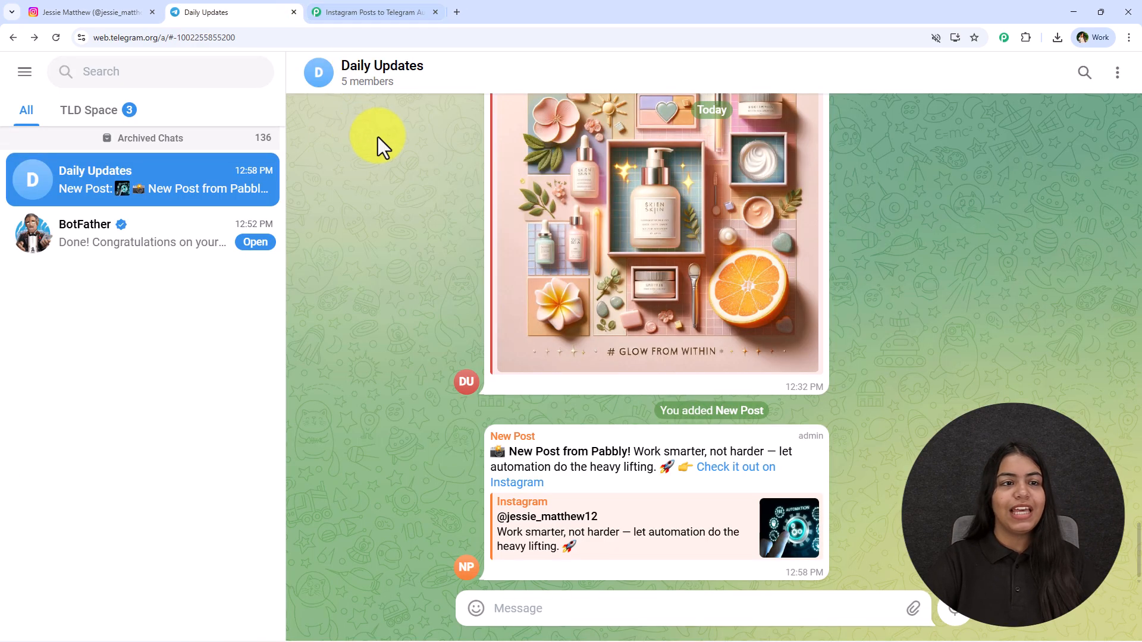
Step: Return to Pabbly Connect and rearrange the workflow canvas so the Telegram Bot node sits lower than the Instagram for Business node
left_click(357, 11)
left_click_drag(642, 254, 746, 254)
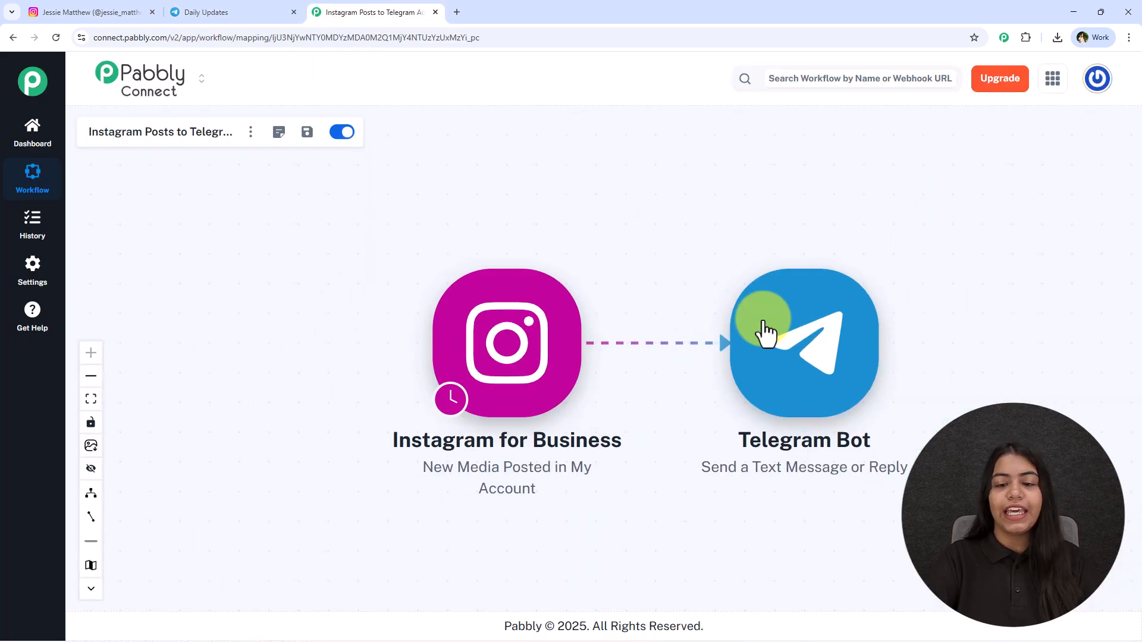
left_click_drag(564, 292, 460, 225)
left_click_drag(614, 223, 592, 239)
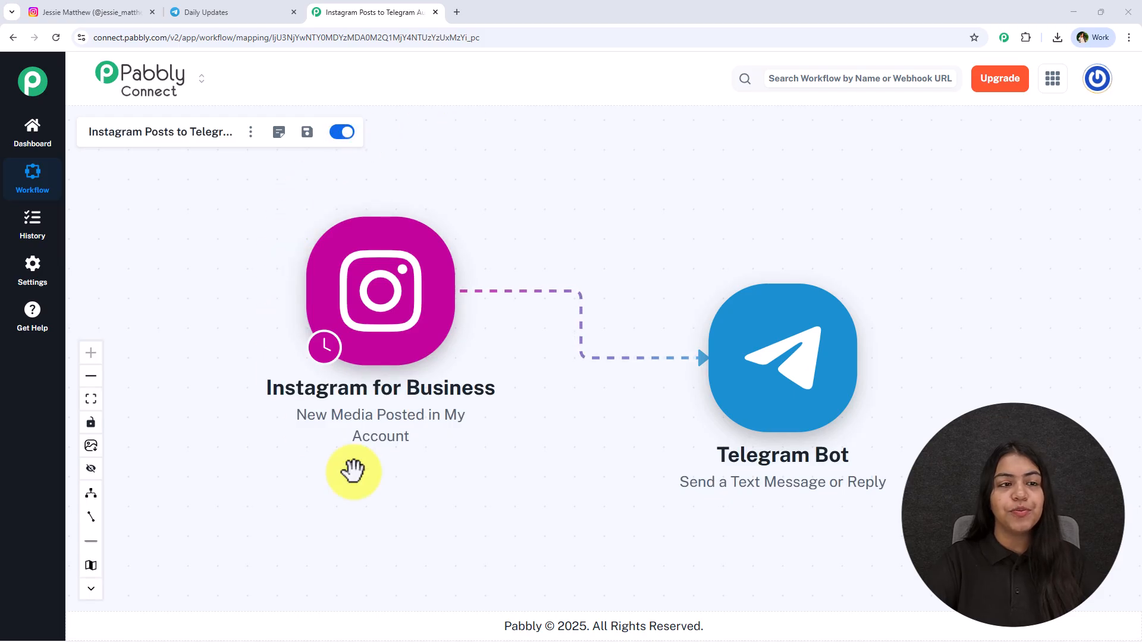
Step: Revisit the Instagram profile and the Daily Updates group in Telegram, and return to the Pabbly Connect workflow
left_click(118, 13)
scroll(378, 372, "up", 4)
left_click(363, 13)
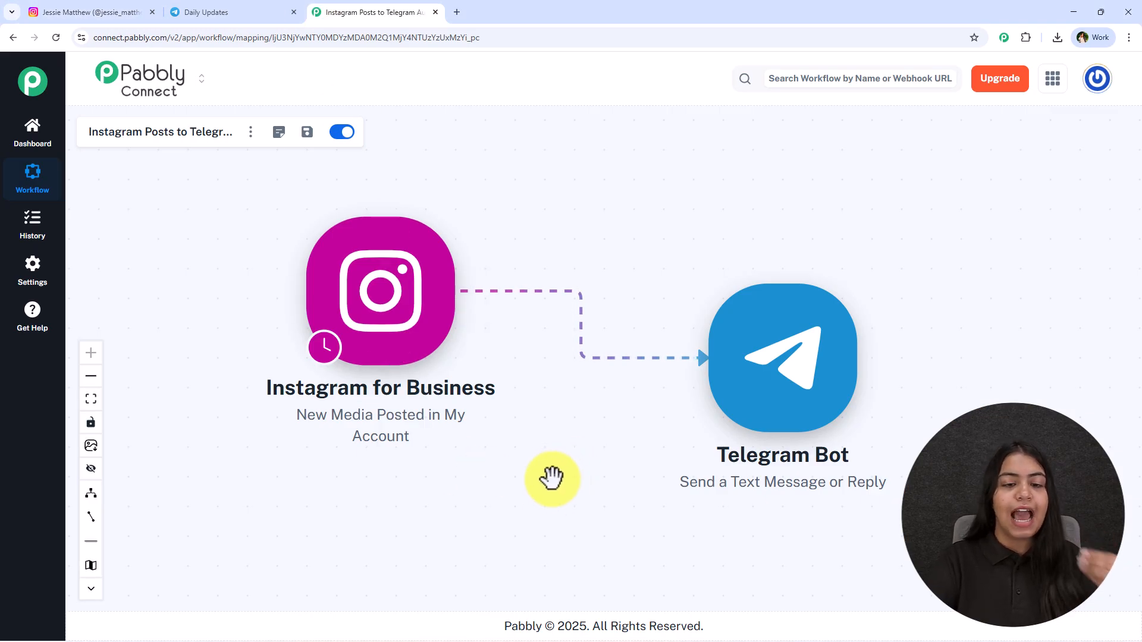
left_click(232, 13)
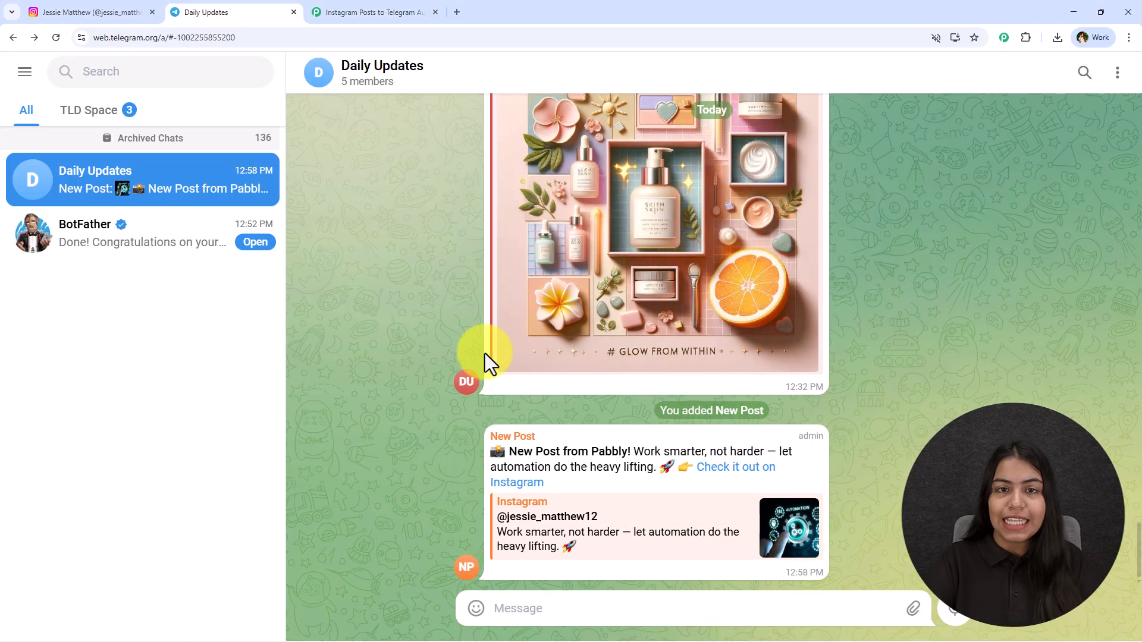
left_click(423, 12)
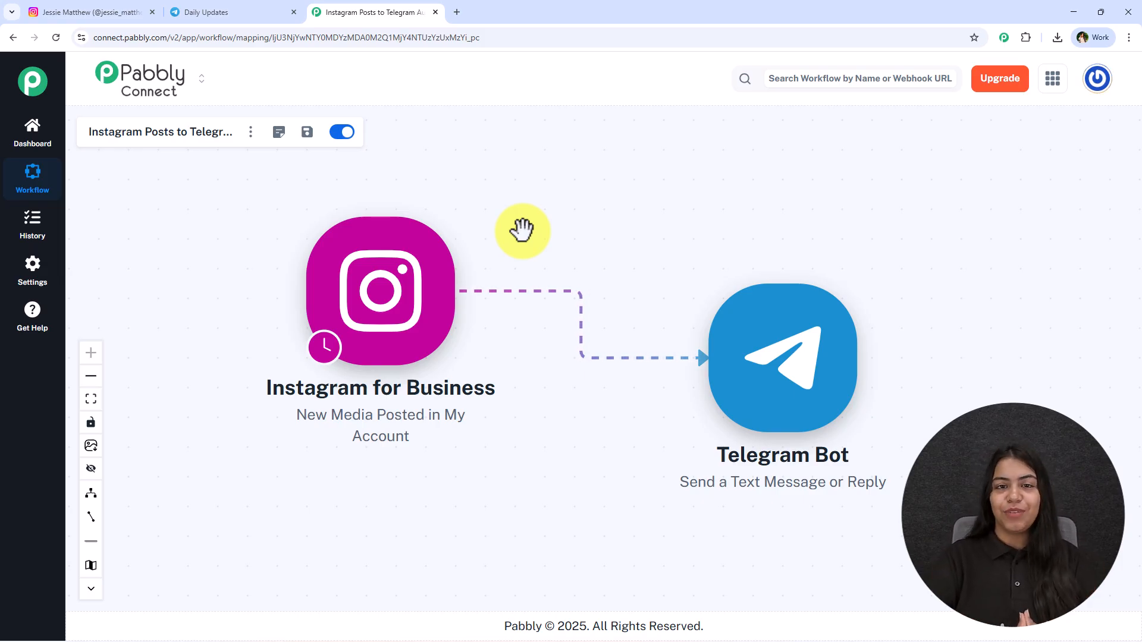
Step: Review the mapped text message in the Telegram Bot action and close its setup
left_click(798, 324)
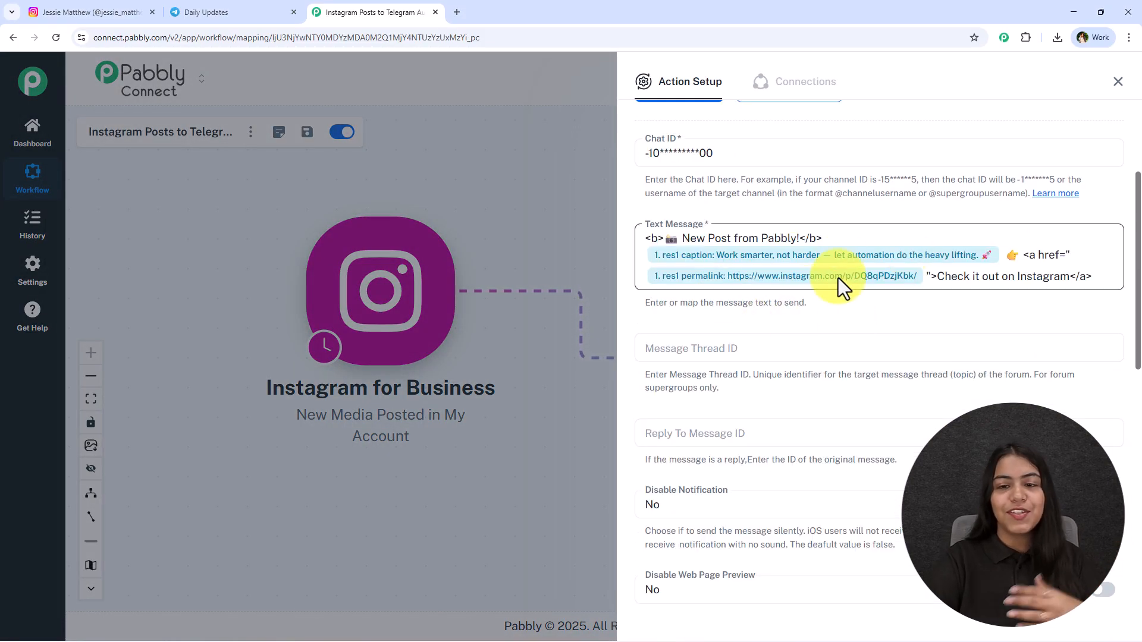
left_click(1117, 82)
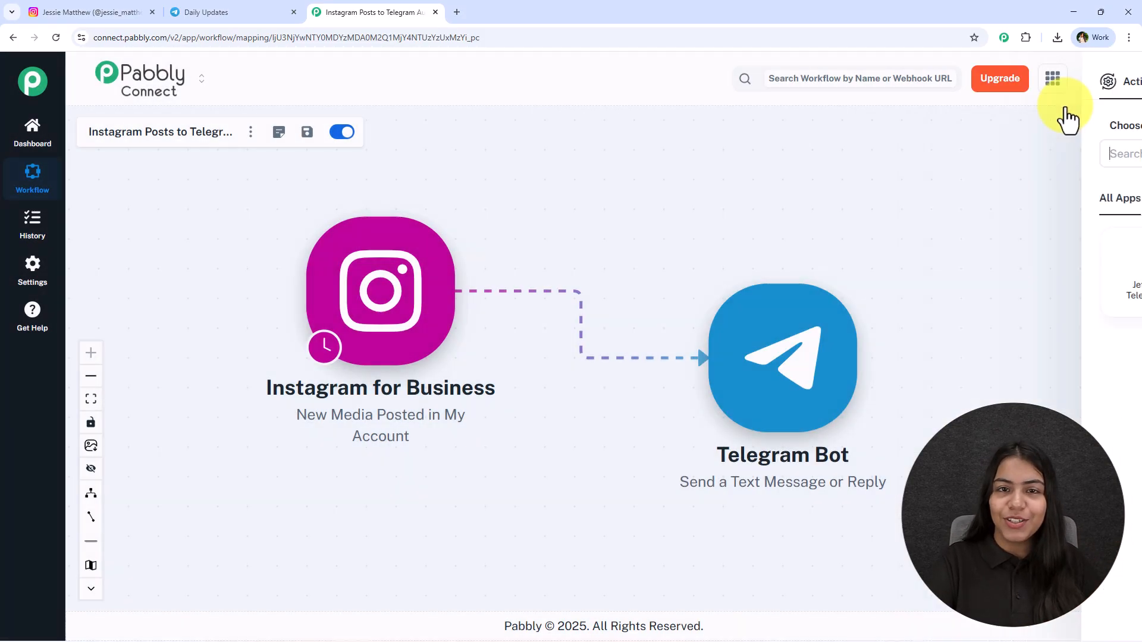